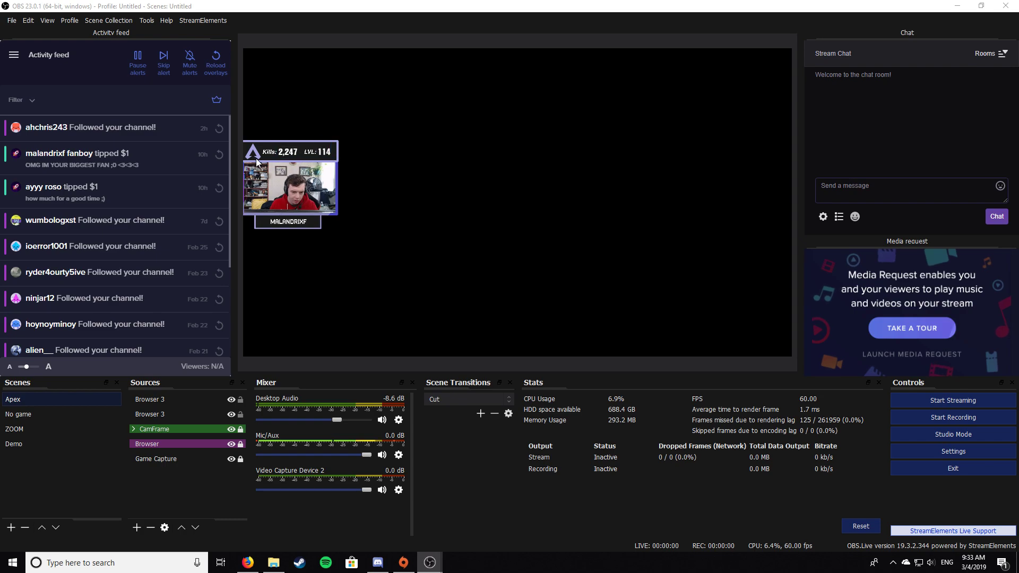
Check the tracker profile's Lifetime stats in Firefox and select its full web address
click(256, 563)
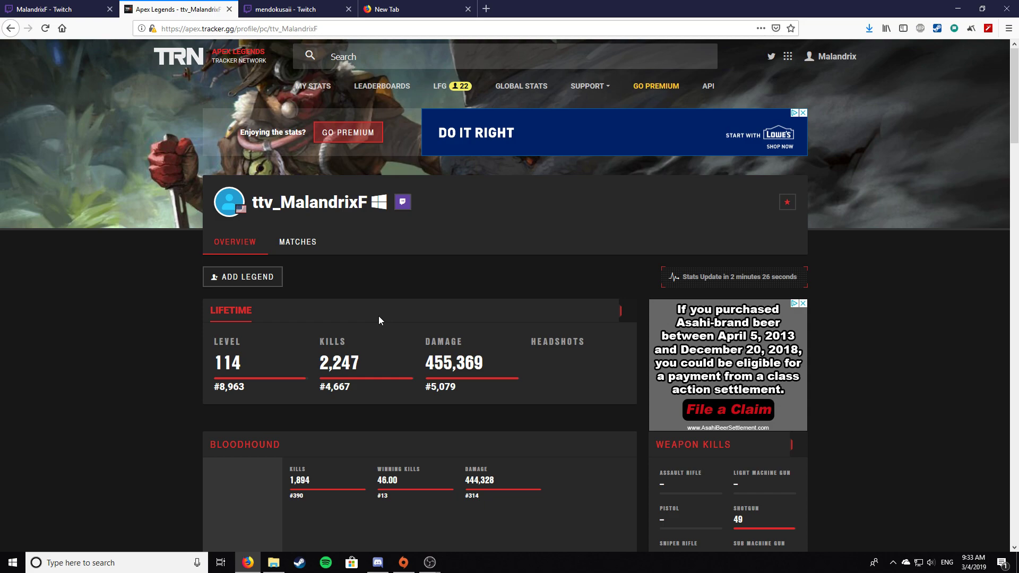
scroll(259, 334, down, 3)
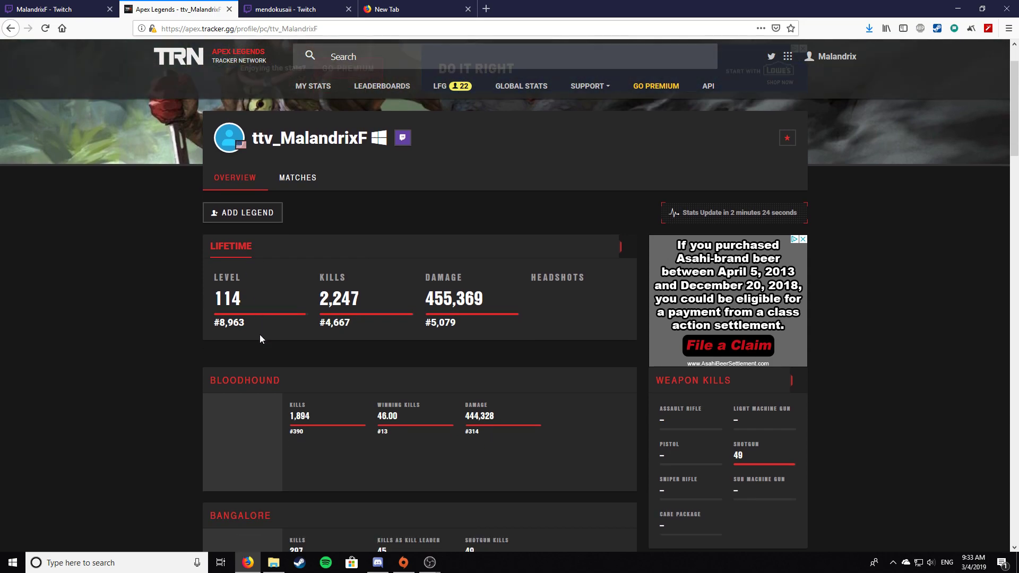
scroll(304, 268, up, 3)
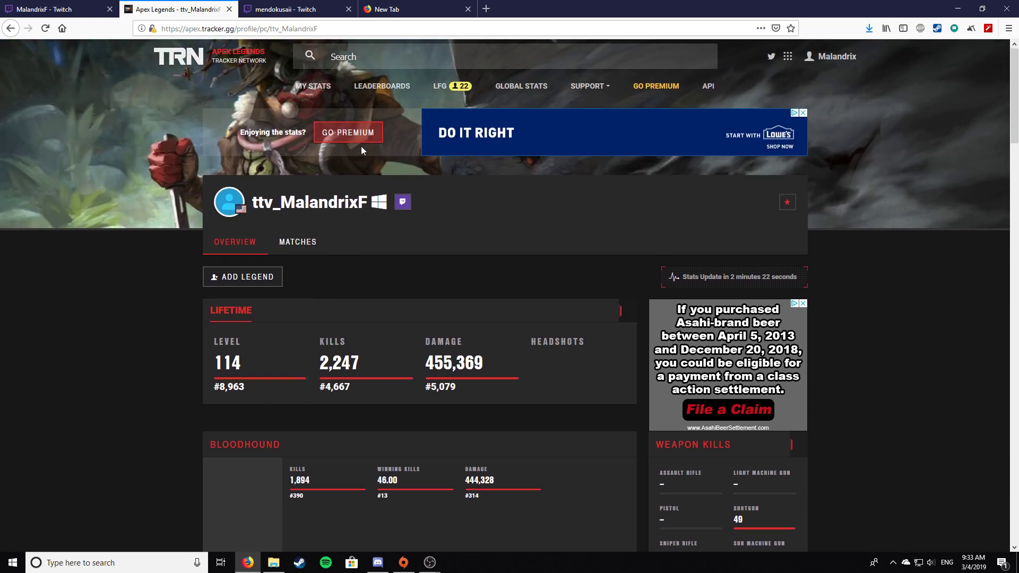
click(283, 26)
key(ctrl+c)
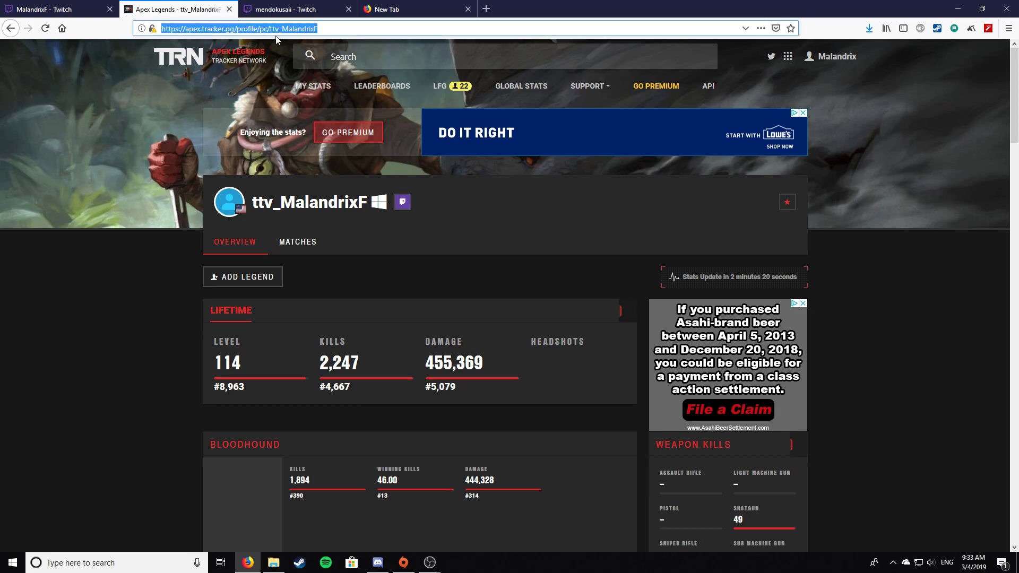
Back in OBS, choose to add a Browser source to the Demo scene
mouse_move(429, 562)
mouse_move(490, 514)
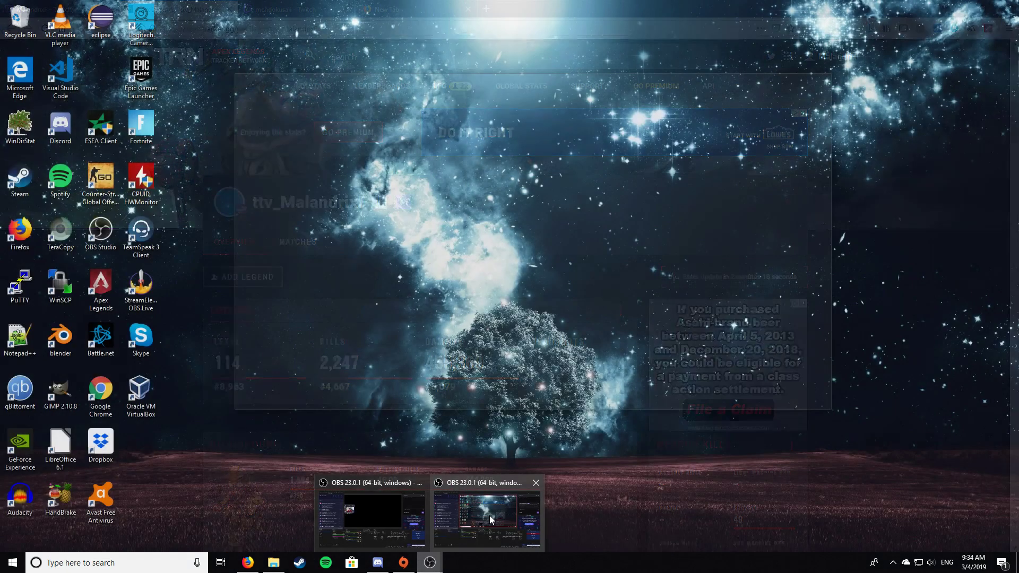
click(384, 521)
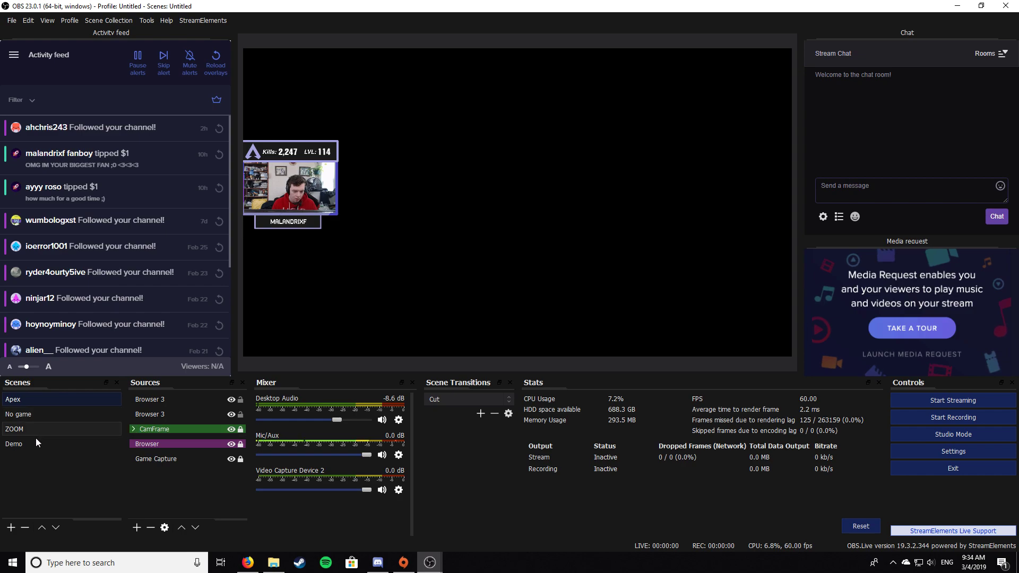
click(21, 444)
right_click(159, 409)
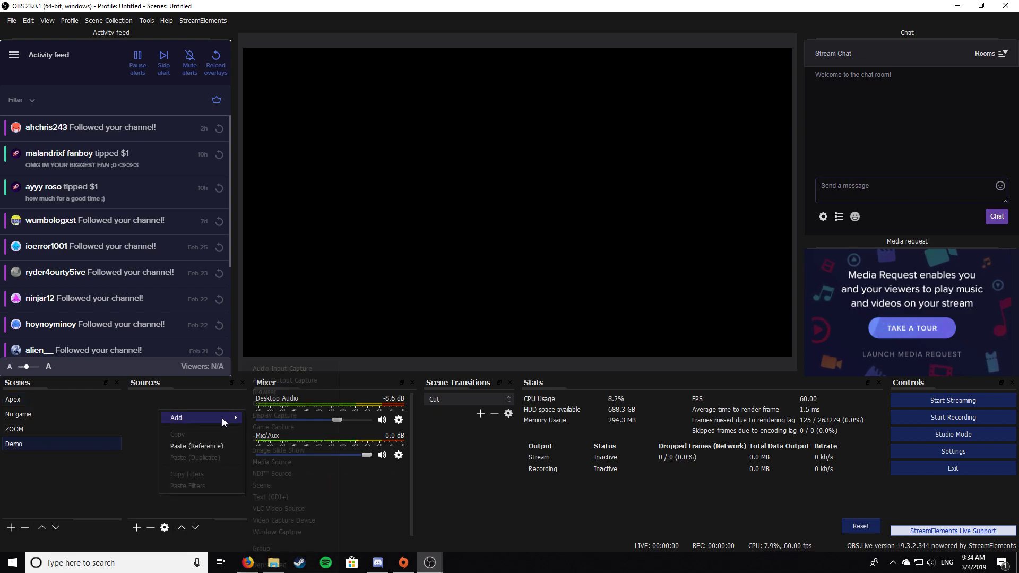
mouse_move(222, 418)
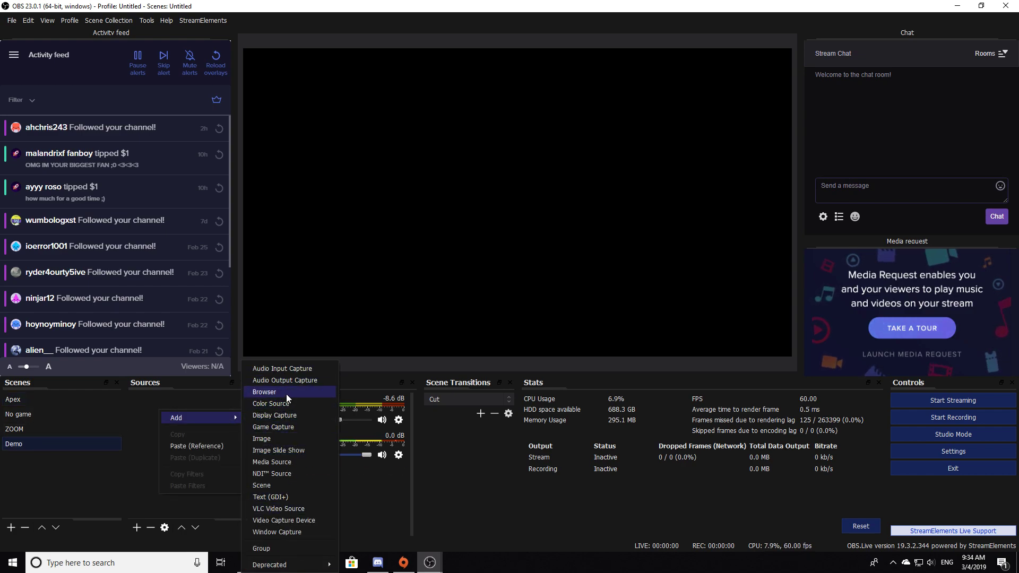
click(285, 393)
Create Browser 4 with the pasted tracker profile URL at width 1920 and height 1080
click(530, 348)
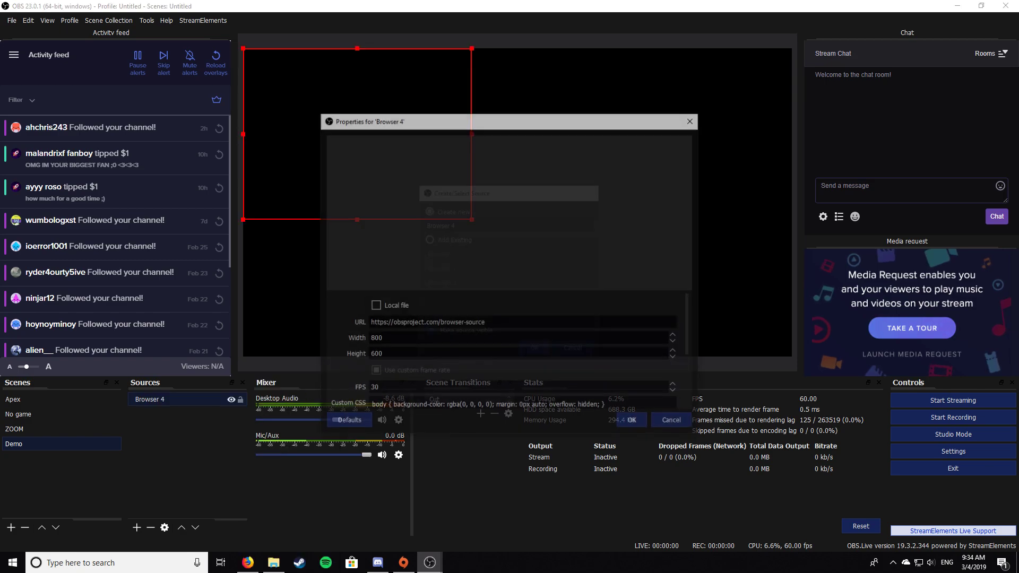
key(ctrl+v)
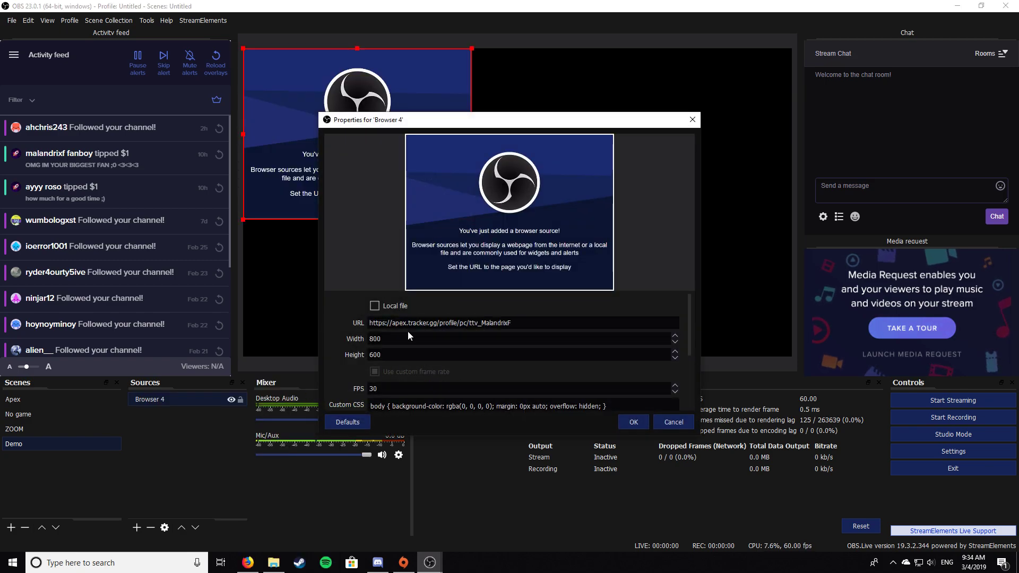
key(Tab)
text(1920)
key(Tab)
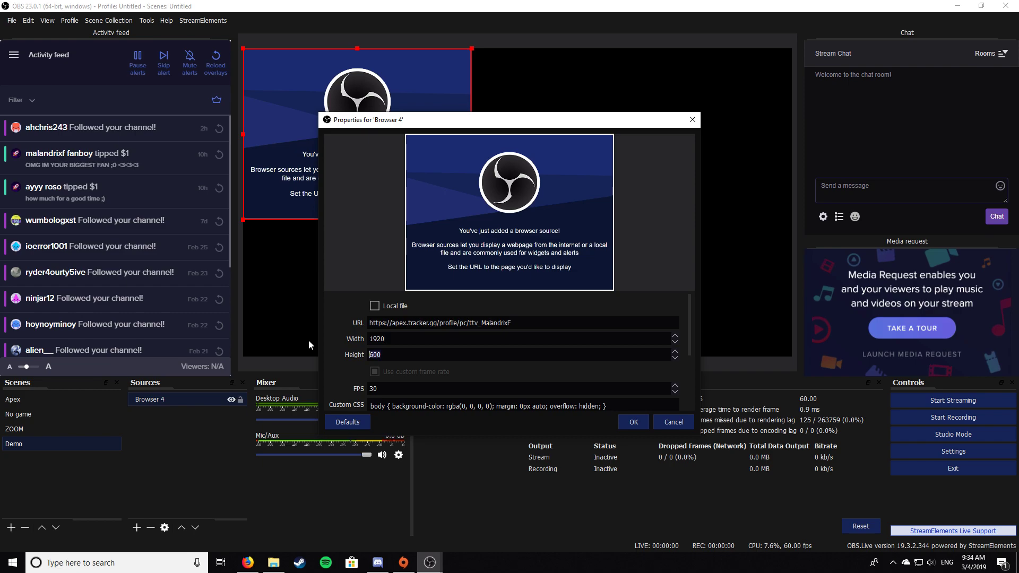
text(1080)
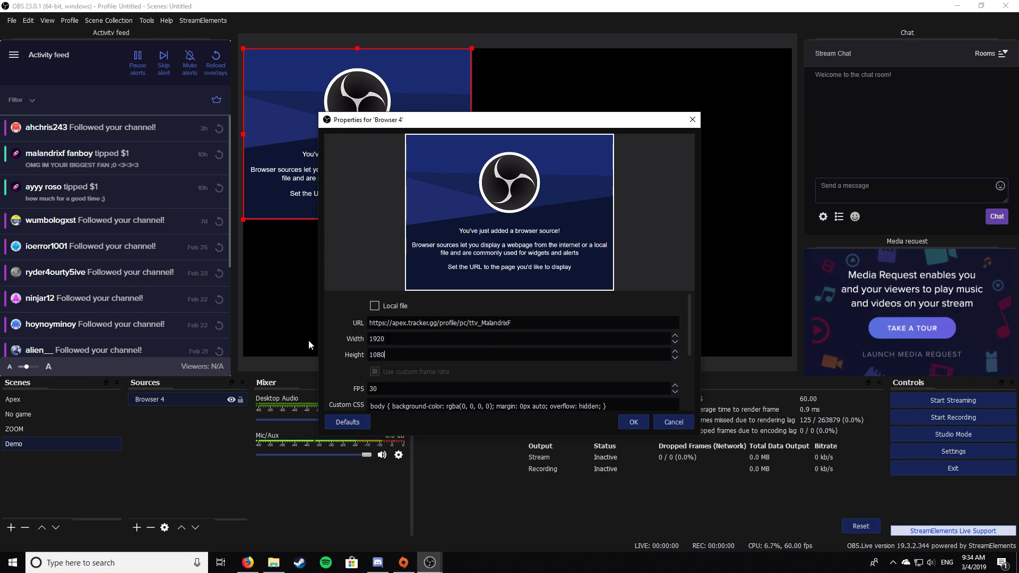
scroll(687, 387, down, 2)
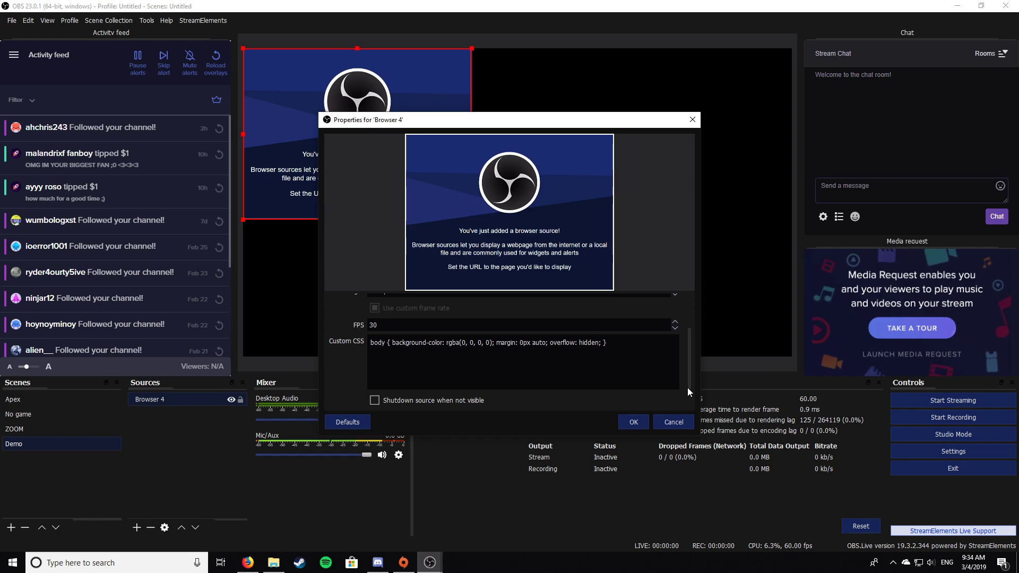
click(635, 416)
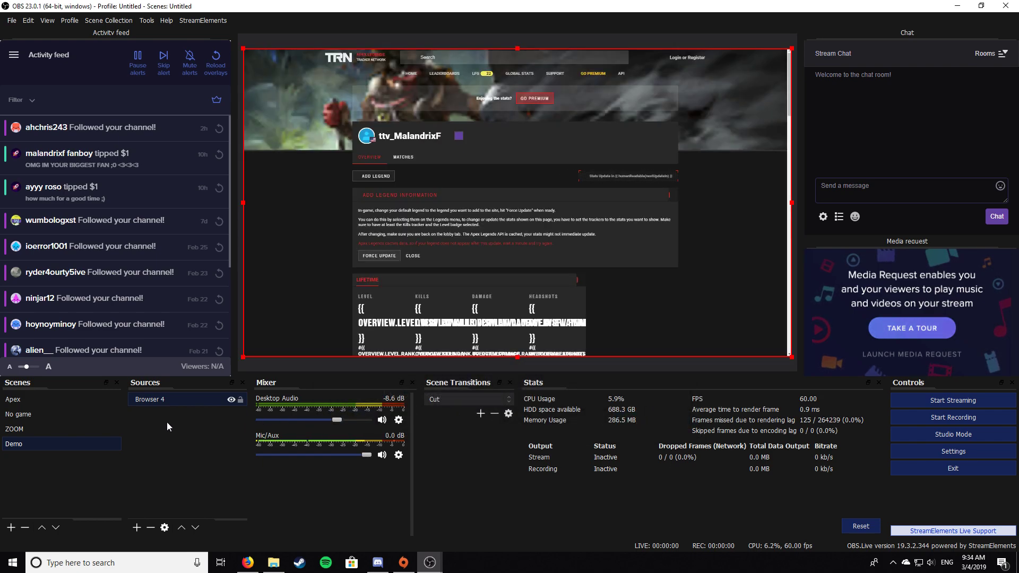
Open the Apex scene's second Browser 3 properties and highlight the CSS background-color rule
click(56, 399)
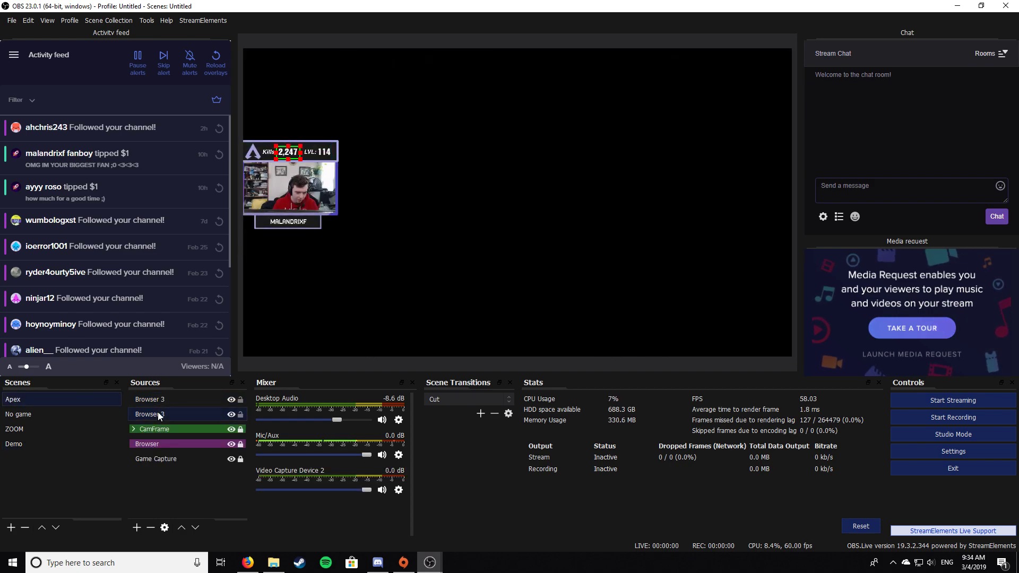
right_click(157, 412)
click(184, 403)
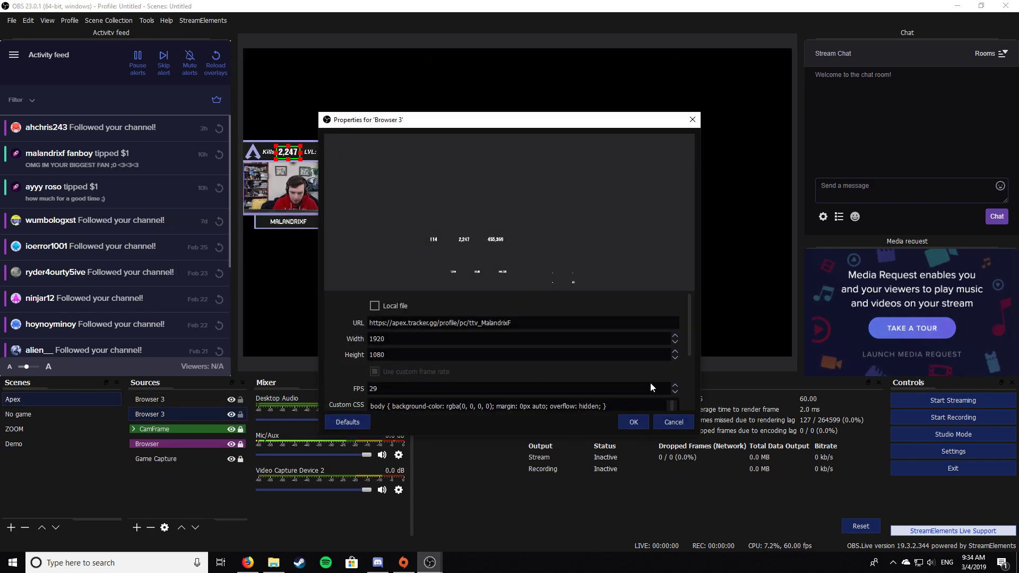
scroll(674, 380, down, 5)
scroll(522, 324, down, 2)
drag(441, 340, 345, 278)
drag(608, 303, 419, 303)
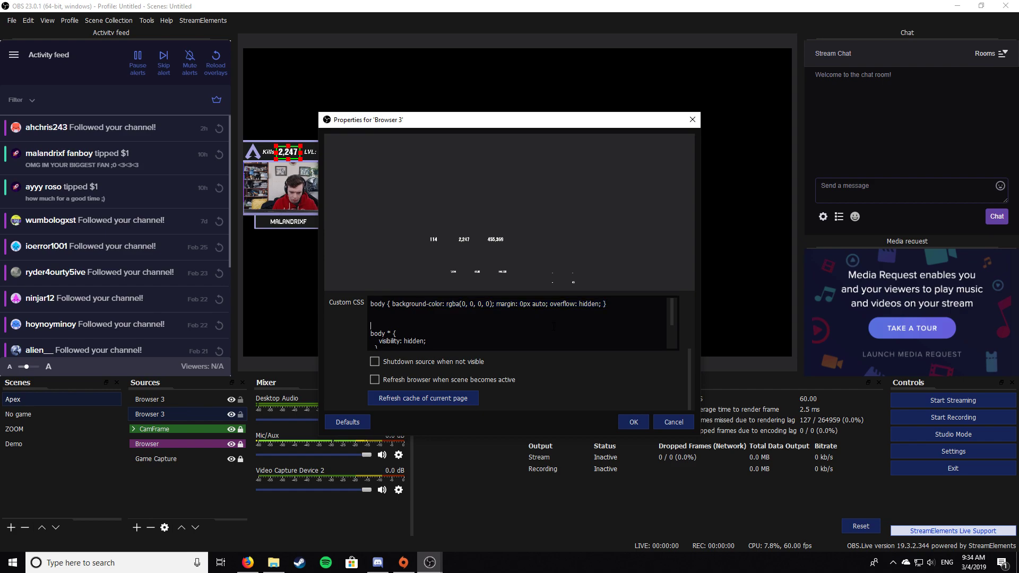
Highlight the .trn-defstat__value class name in Browser 3's custom CSS
click(419, 304)
scroll(463, 319, down, 1)
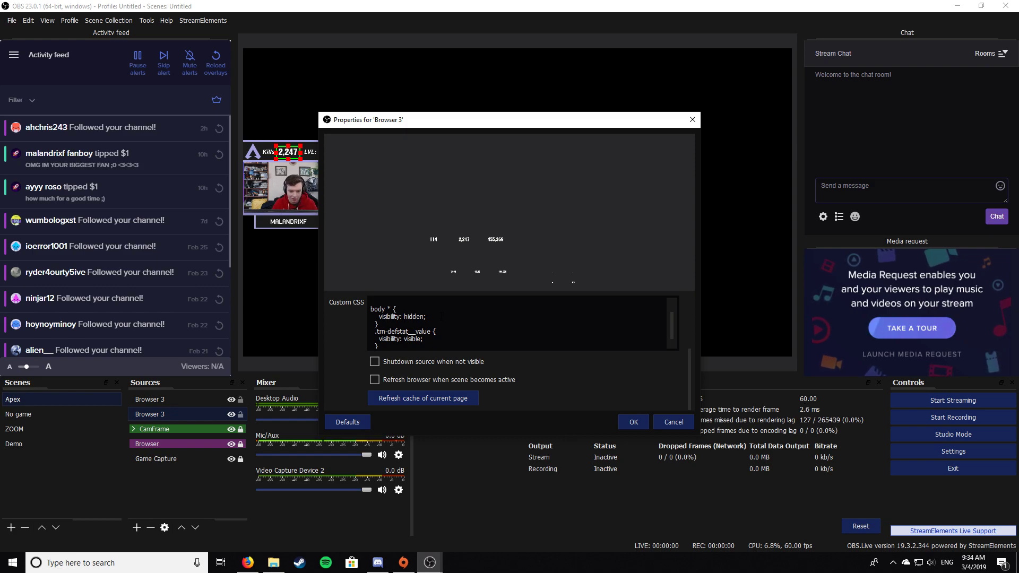
scroll(398, 324, down, 1)
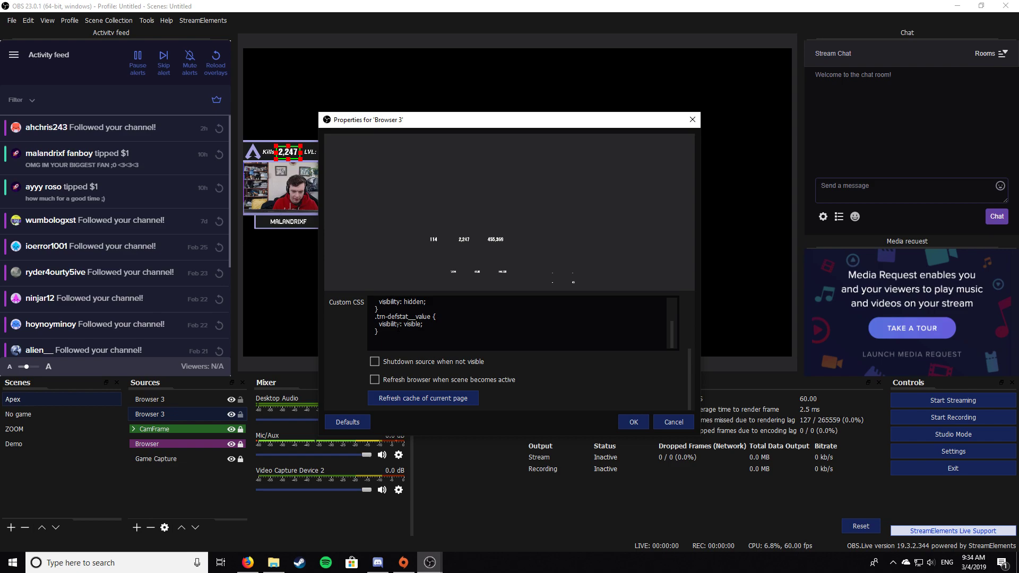
drag(377, 317, 390, 317)
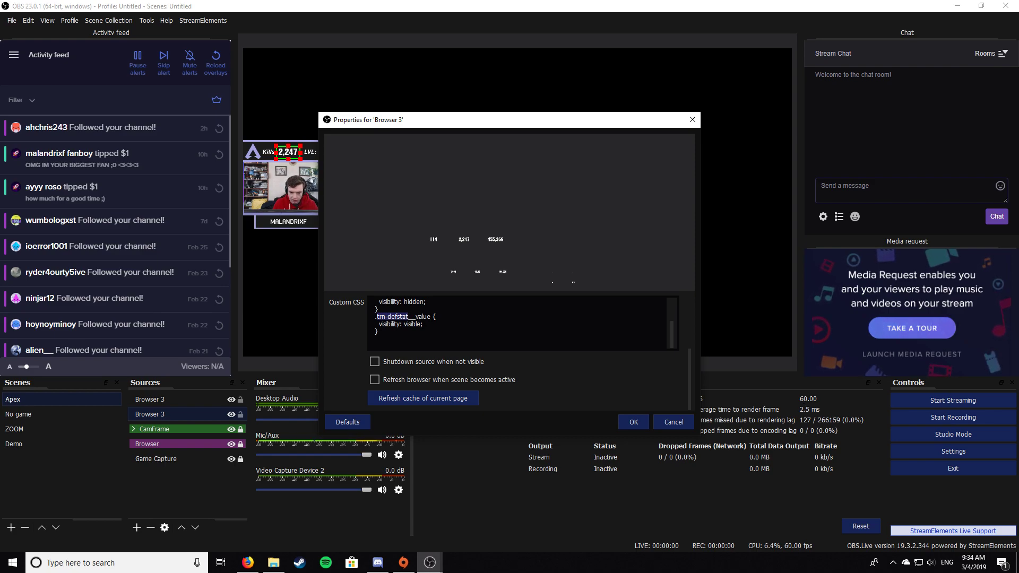
scroll(478, 324, up, 1)
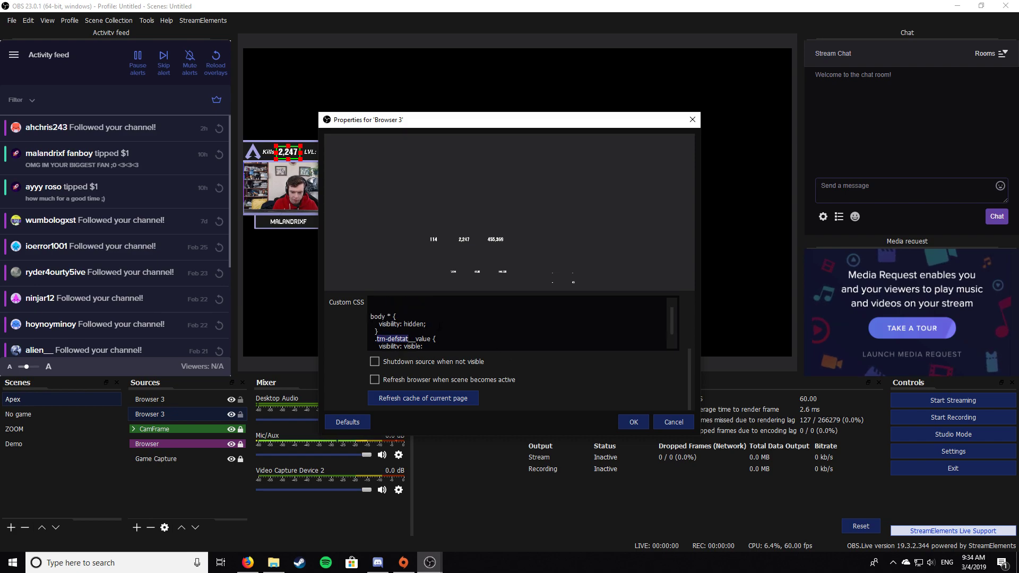
drag(427, 324, 380, 323)
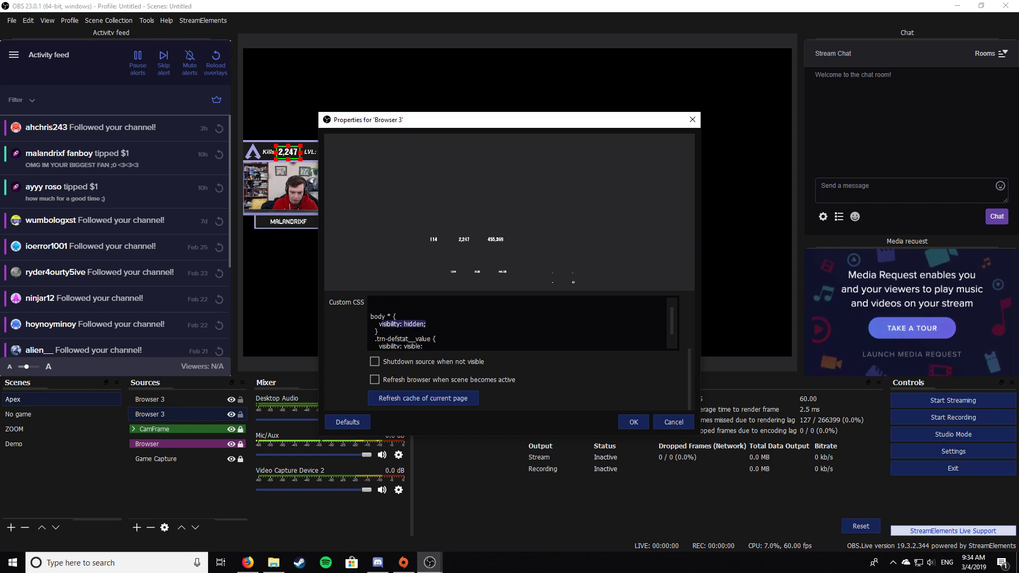
Close Browser 3's properties and replace Browser 4's custom CSS in Demo with the stat-only rules
click(635, 423)
click(28, 416)
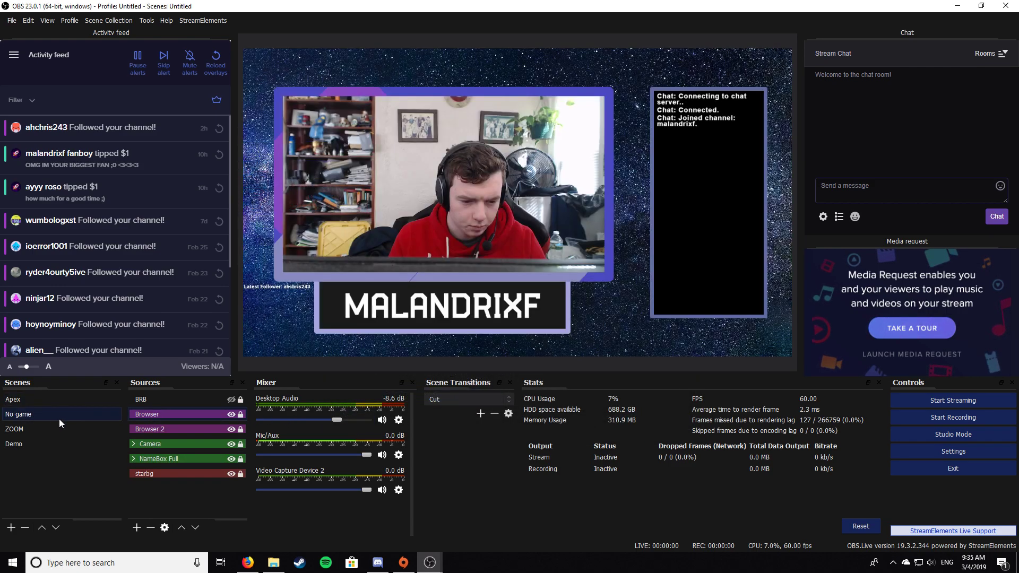
click(40, 429)
click(36, 444)
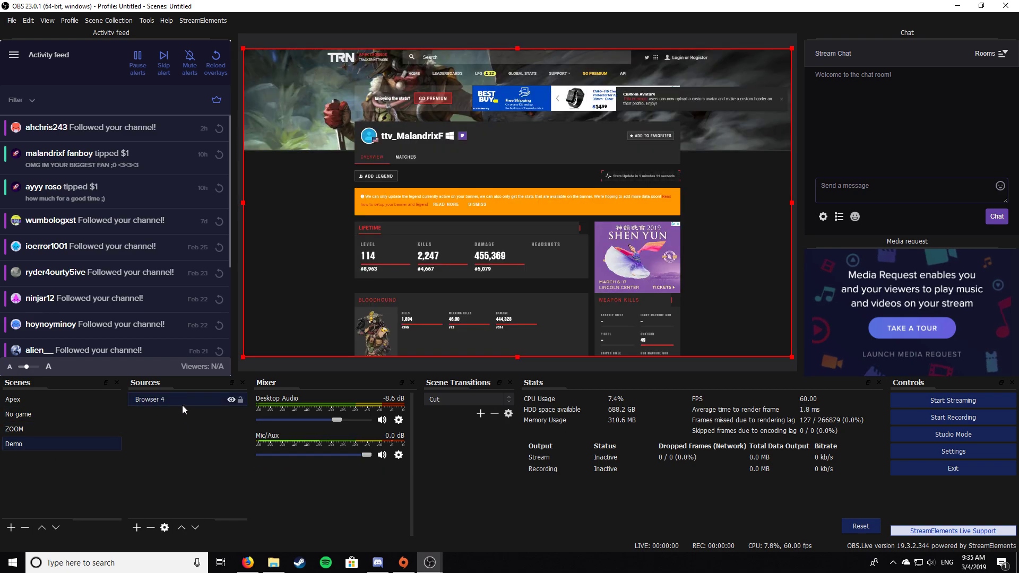
right_click(162, 402)
click(202, 393)
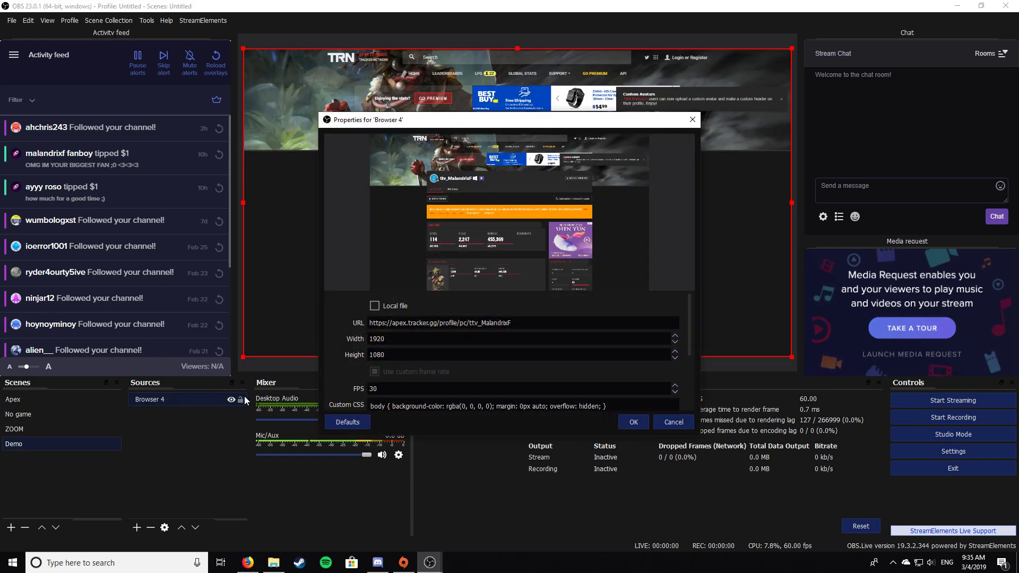
scroll(684, 386, down, 5)
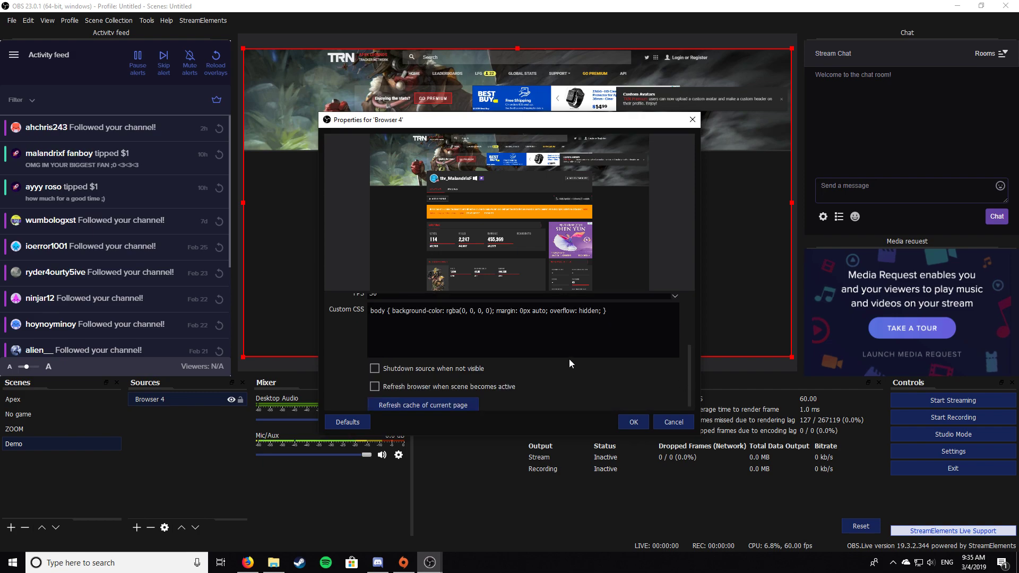
key(ctrl+a)
key(ctrl+v)
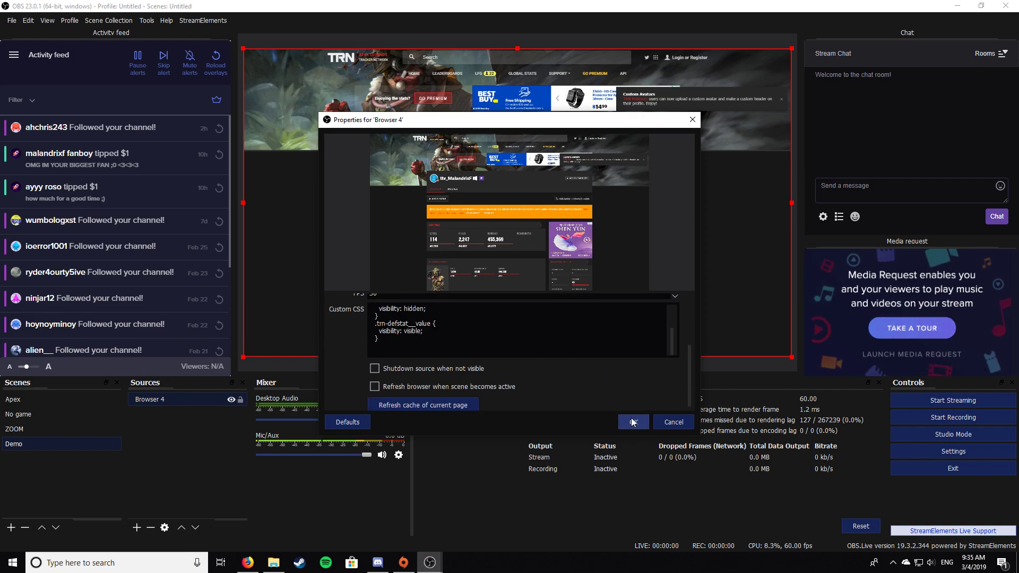
click(634, 422)
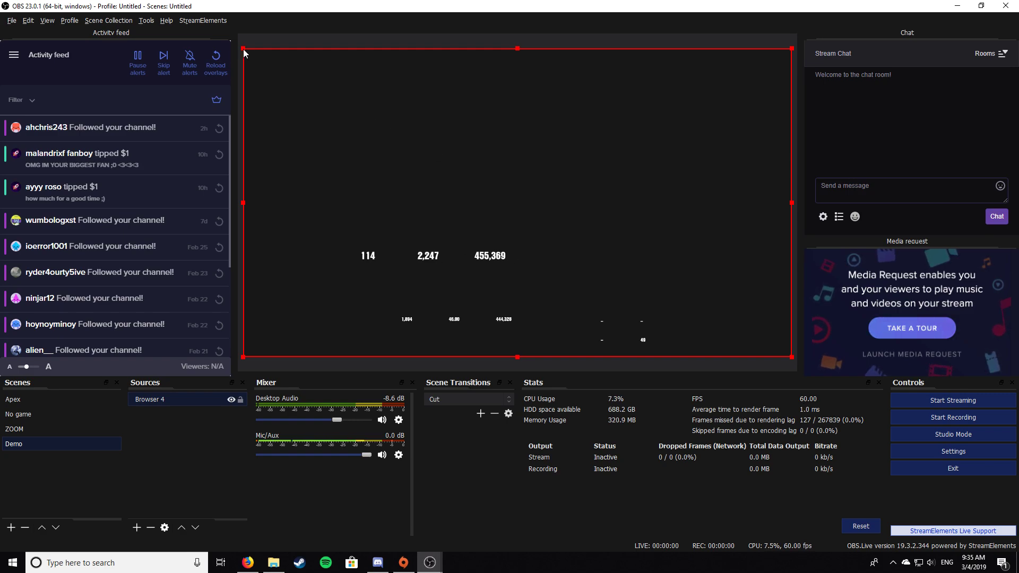
Crop Browser 4 from top-left and bottom-right until only the level 114 remains
drag(243, 49, 355, 247)
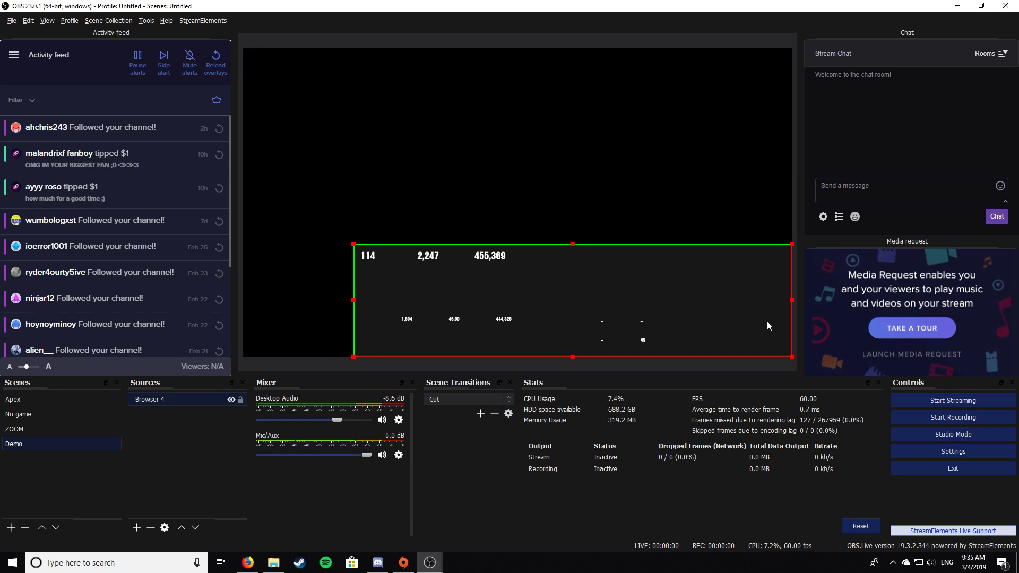
drag(792, 357, 506, 279)
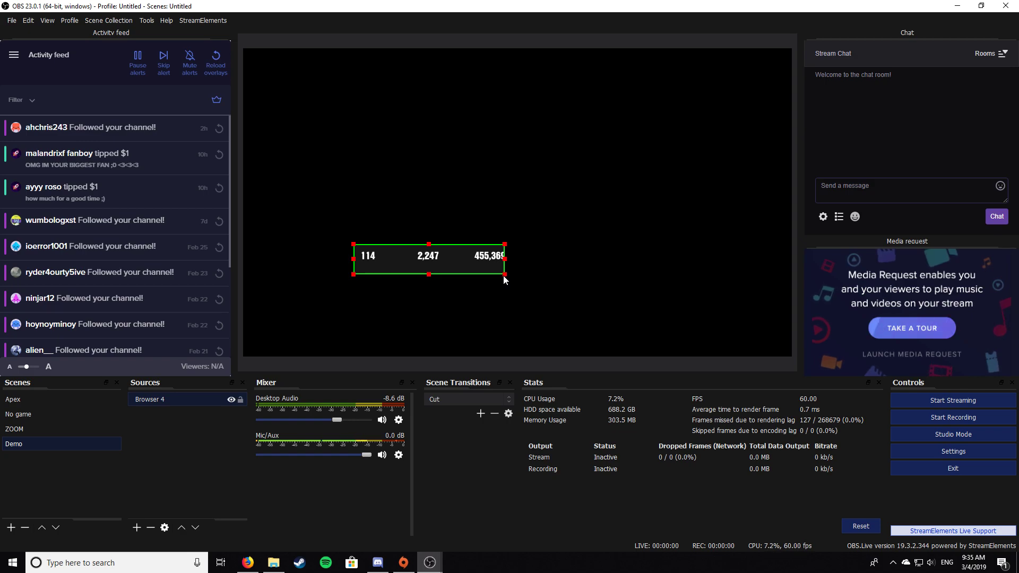
drag(504, 280, 386, 272)
click(207, 448)
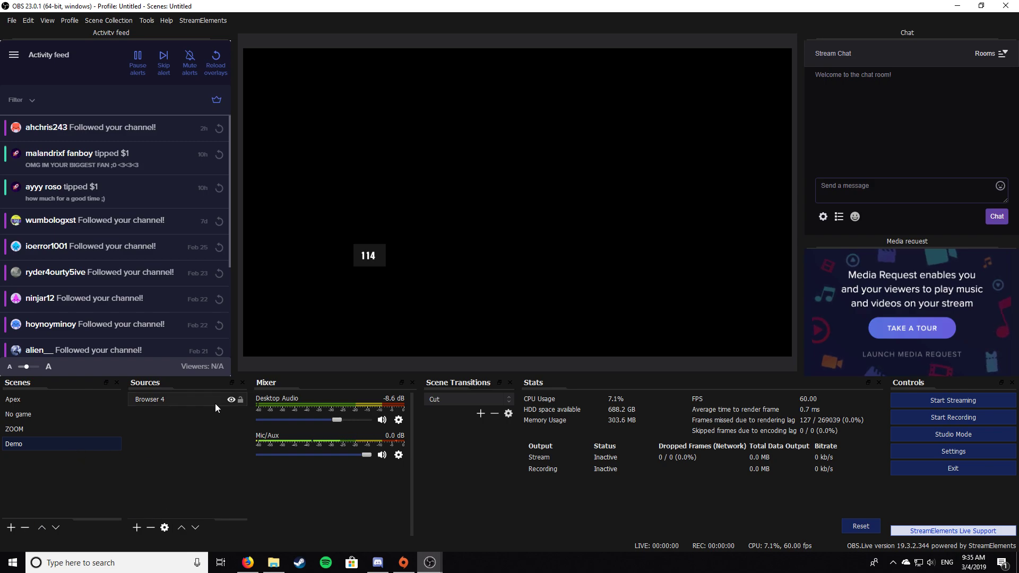
click(44, 410)
Verify the Apex scene Browser 3's Color Key filter uses key colour #171717
click(85, 399)
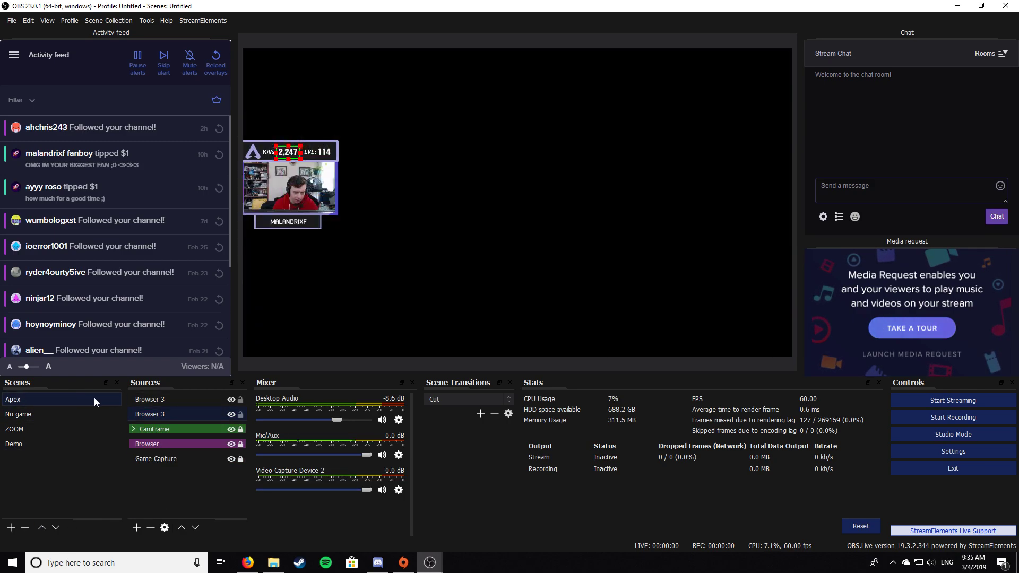
right_click(171, 415)
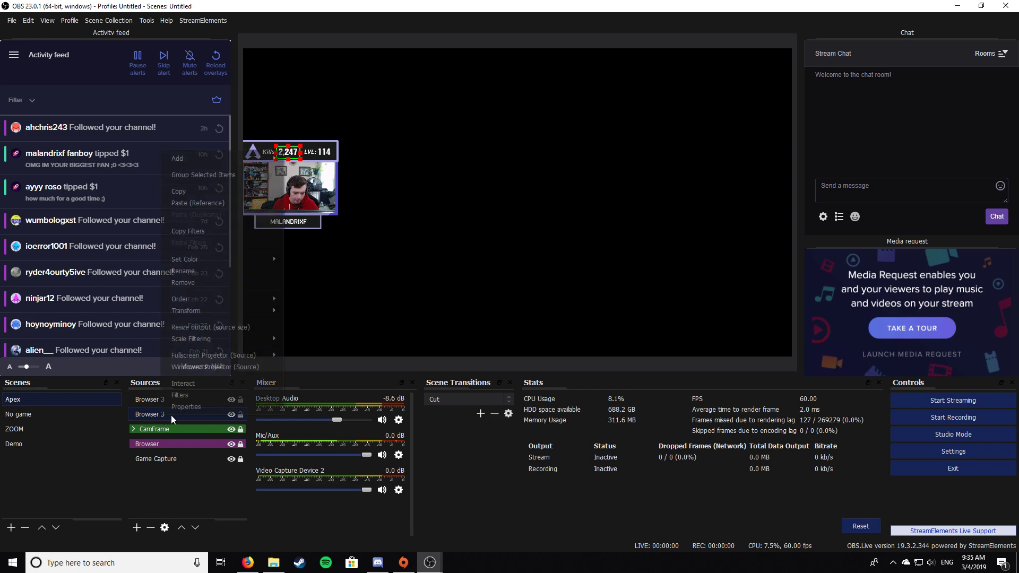
click(192, 395)
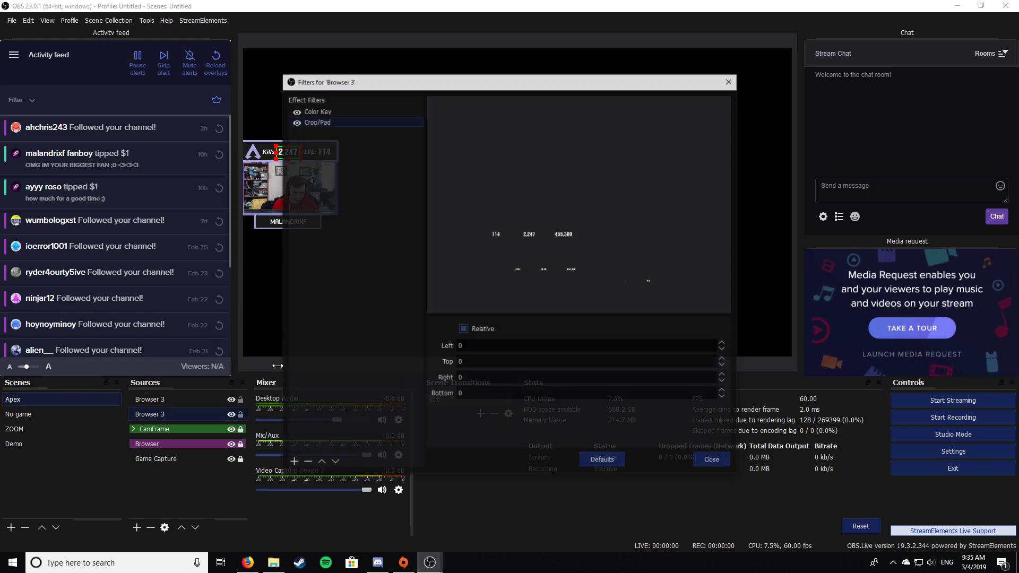
click(318, 113)
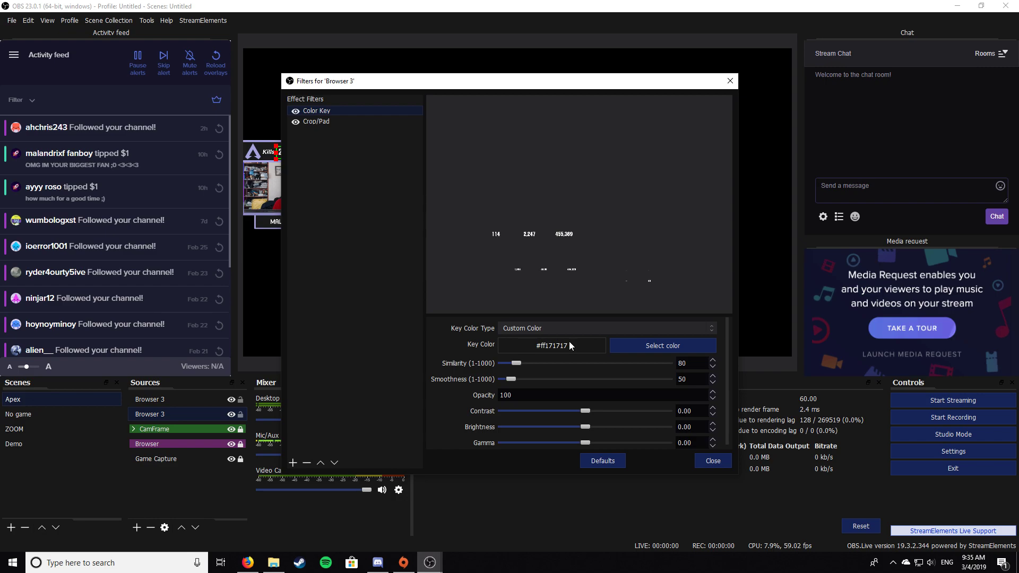
click(638, 344)
double_click(566, 366)
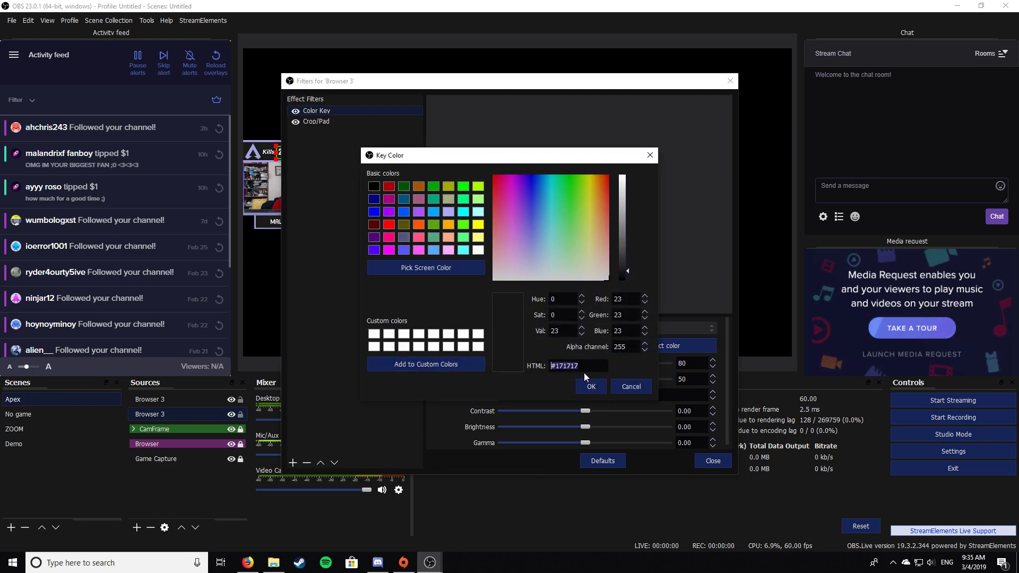
click(588, 387)
click(713, 460)
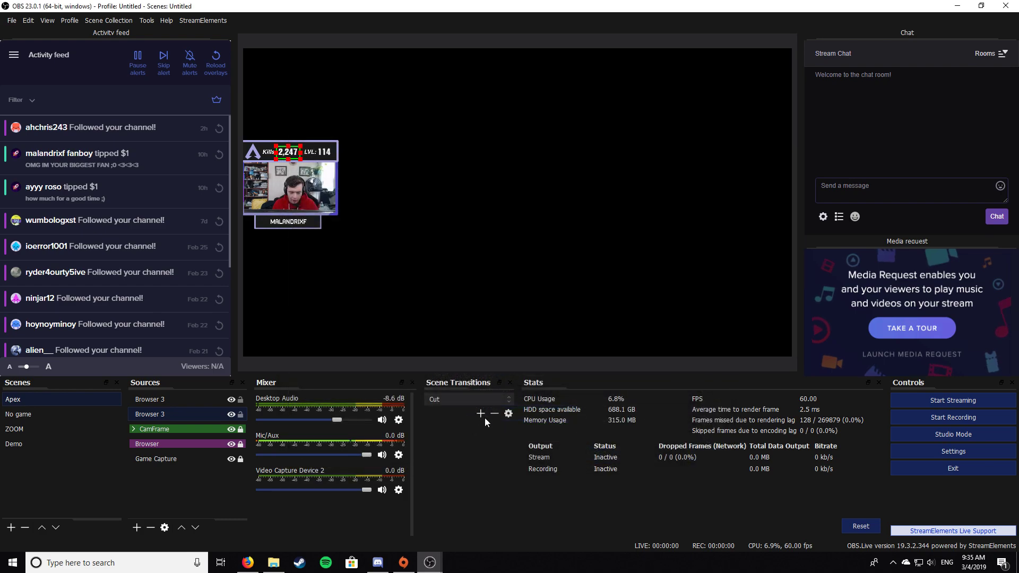
Inspect the tracker.gg page body in Firefox to read its #171717 background colour
click(248, 562)
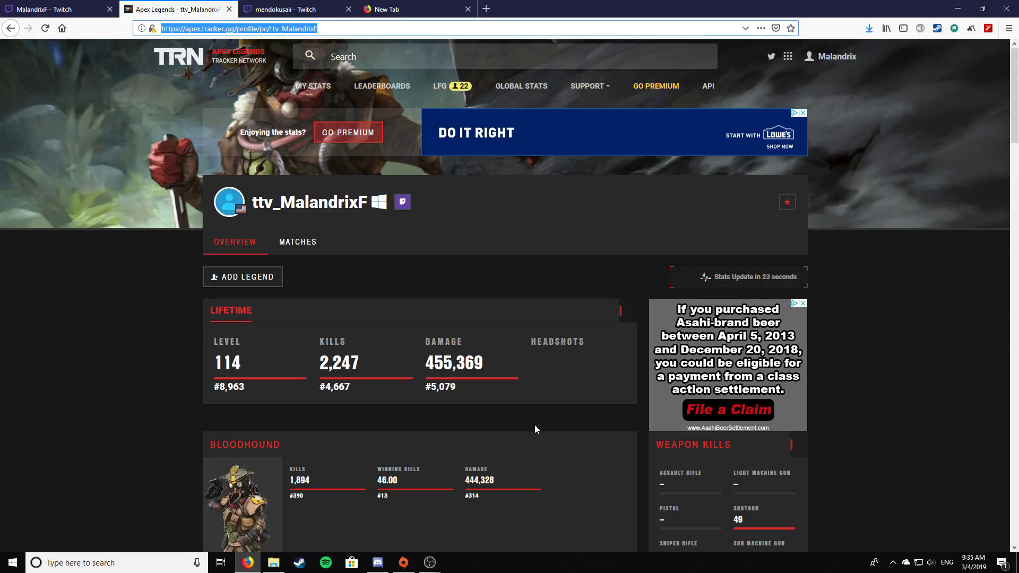
right_click(419, 426)
click(456, 549)
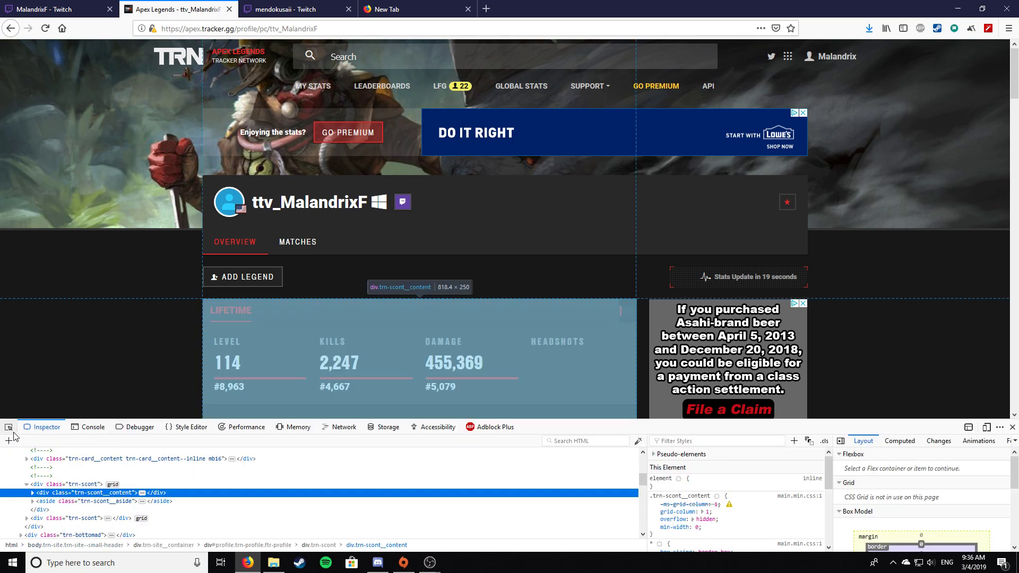
click(11, 429)
click(61, 313)
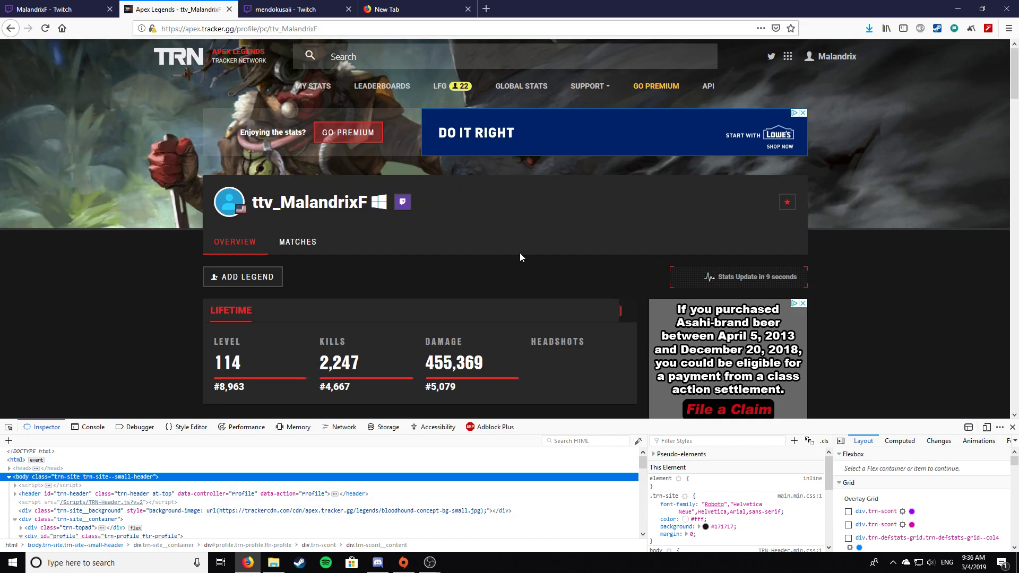
In OBS's Demo scene, add a Chroma Key filter to Browser 4
key(alt+Tab)
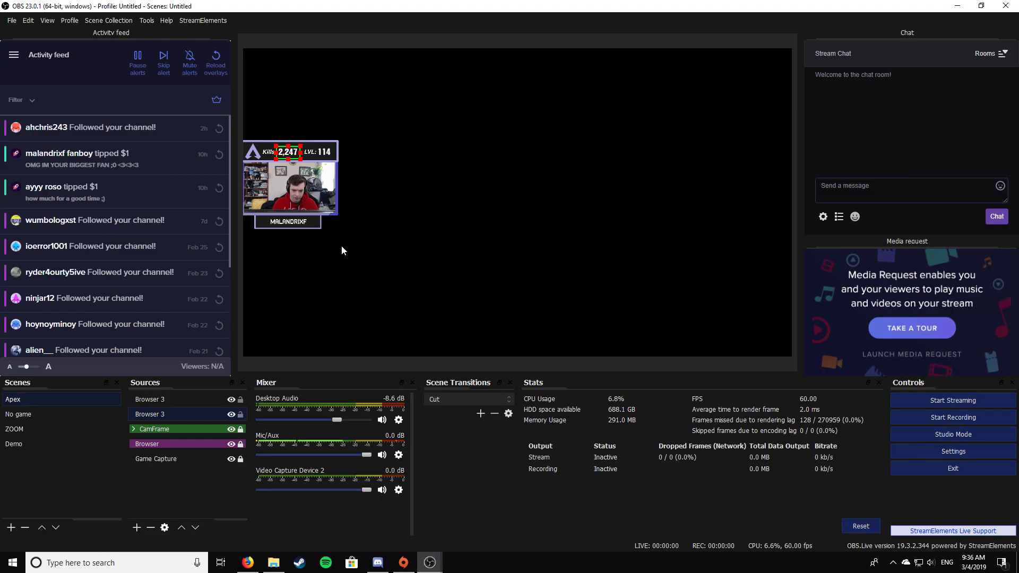
click(30, 446)
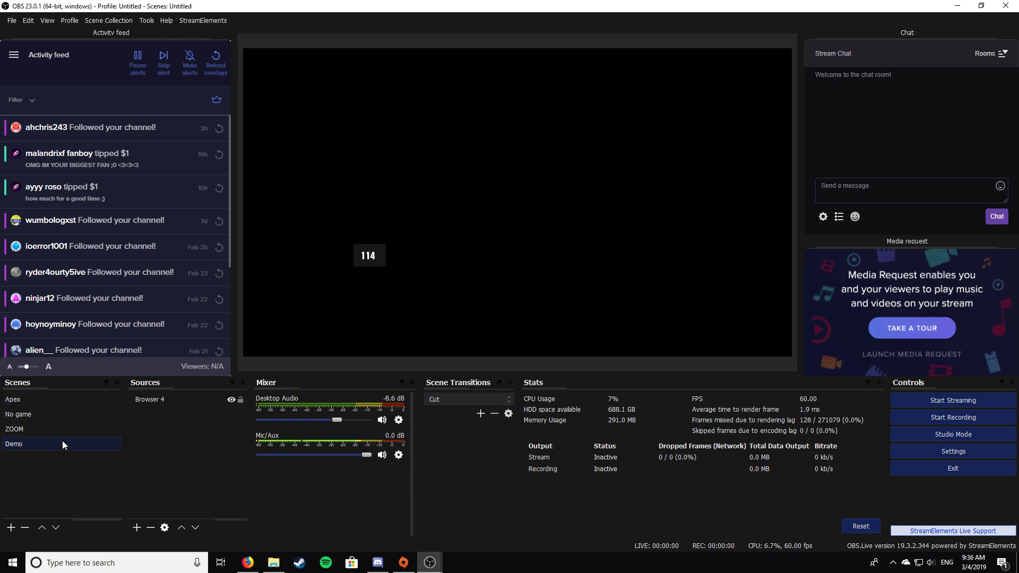
right_click(154, 402)
click(181, 382)
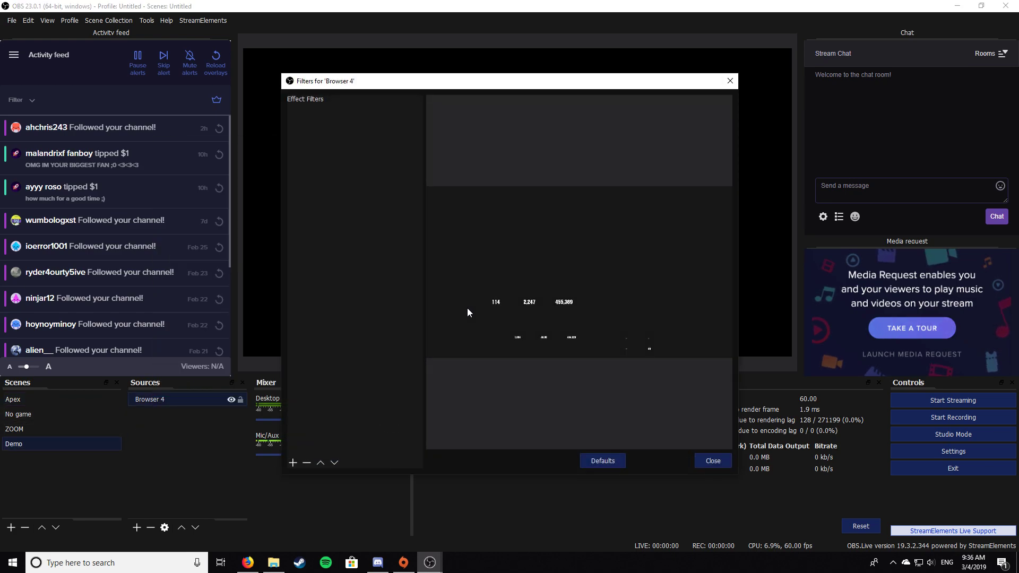
click(293, 462)
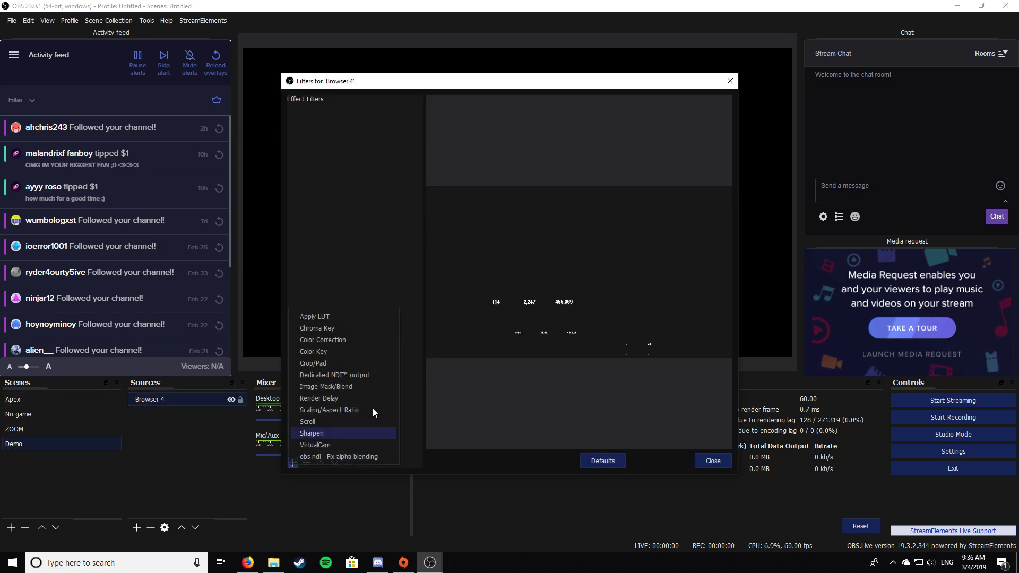
click(353, 329)
click(484, 295)
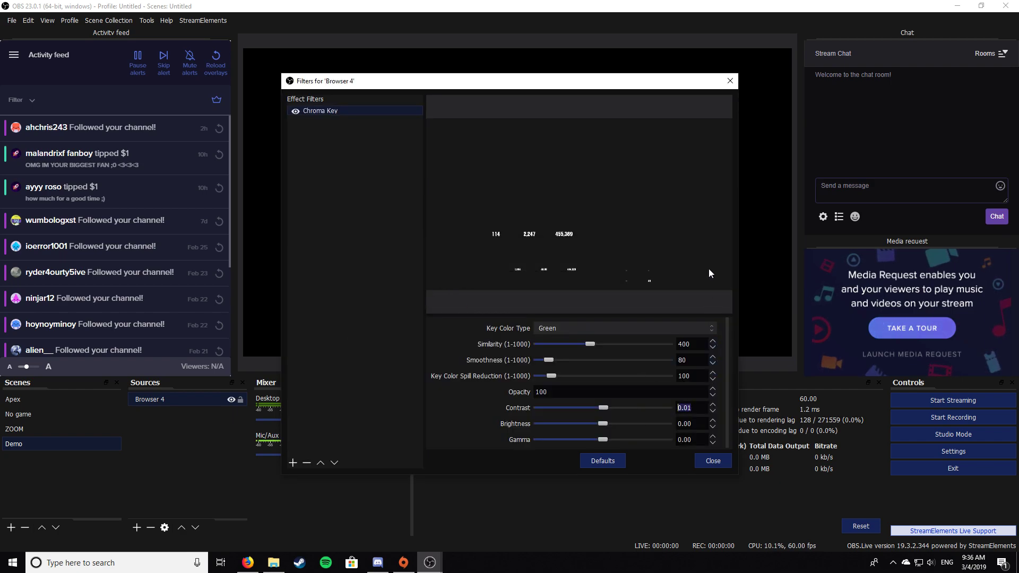
Add a Color Key filter instead and delete the stray Chroma Key filter
click(293, 463)
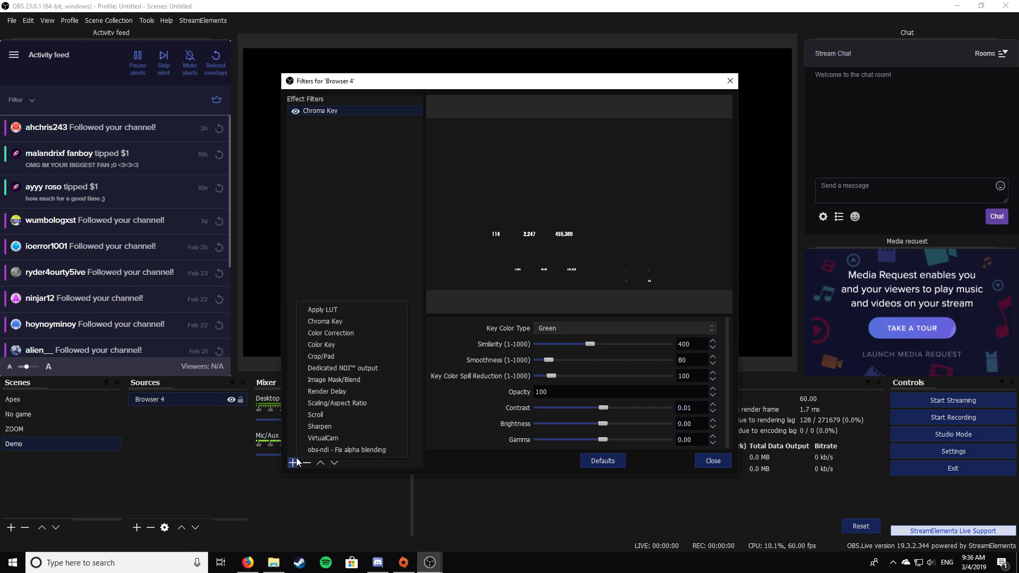
click(340, 344)
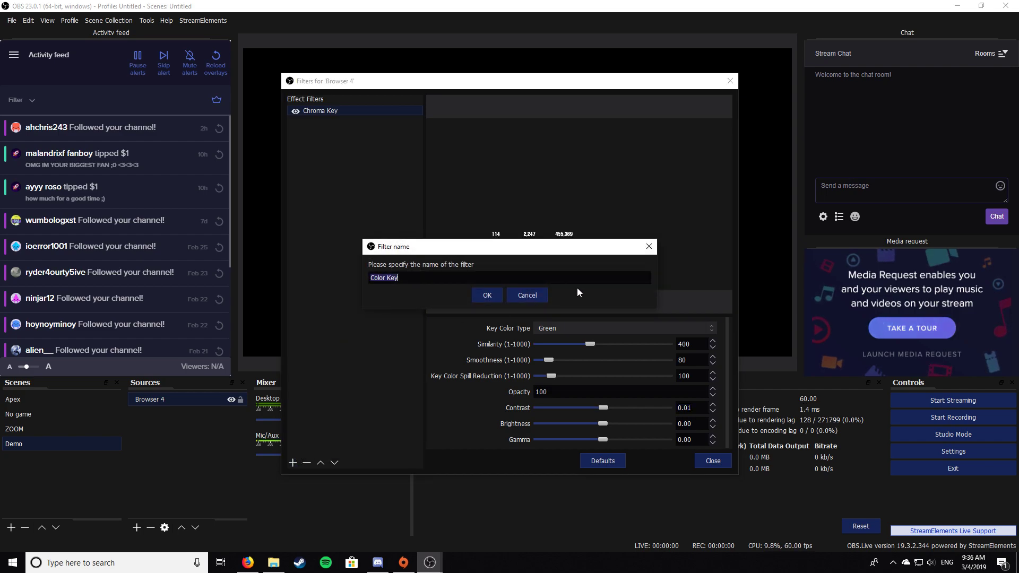
click(483, 293)
click(309, 110)
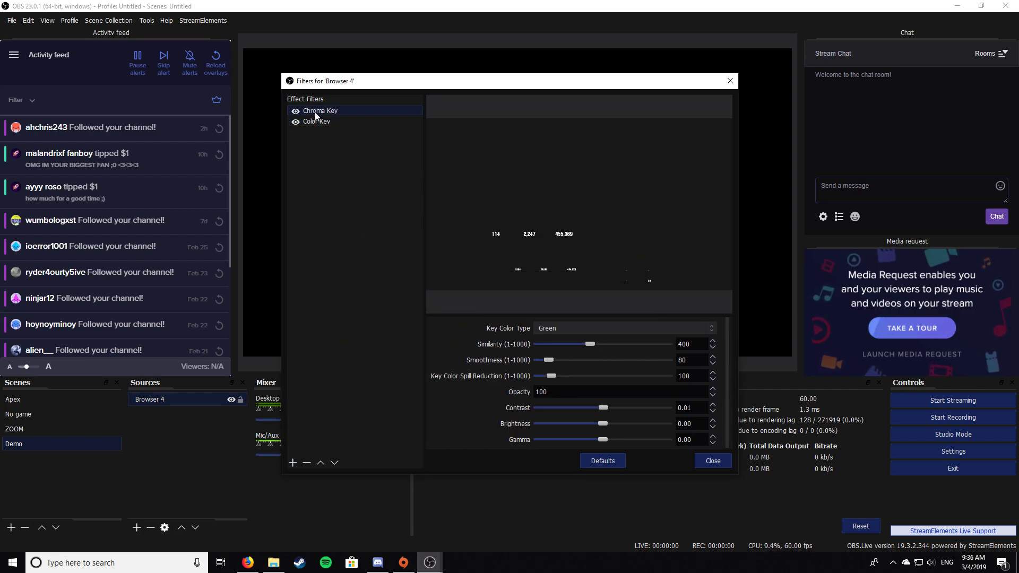
key(Delete)
click(542, 293)
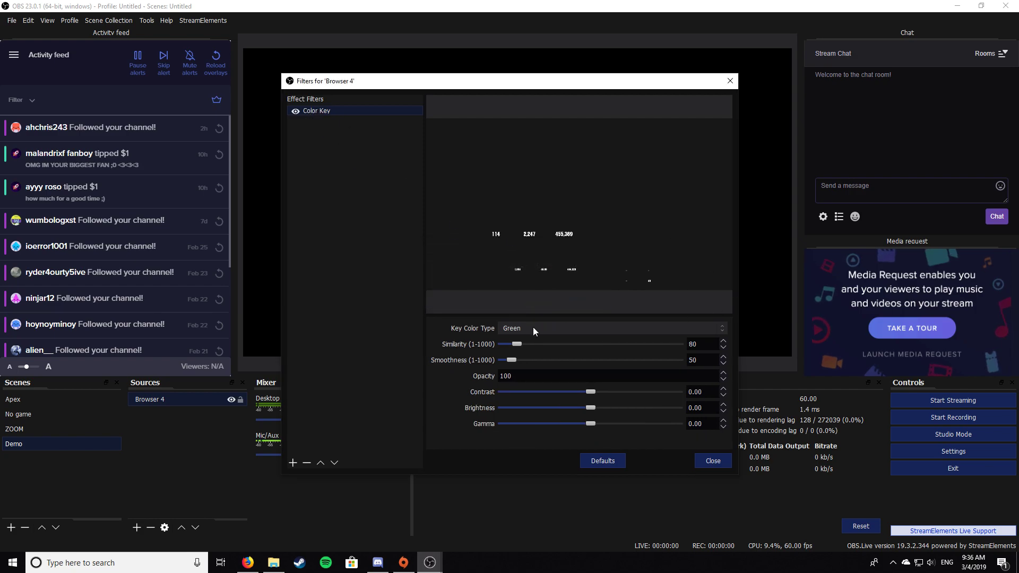
Set the Color Key to a custom key colour of #171717 and close the filters
click(704, 327)
click(542, 368)
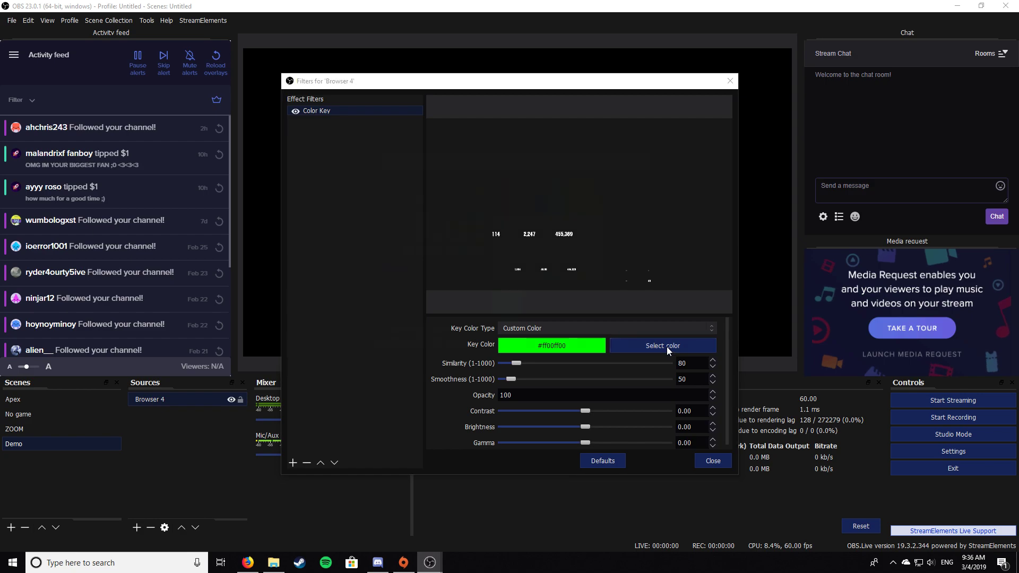
click(666, 346)
text(#171717)
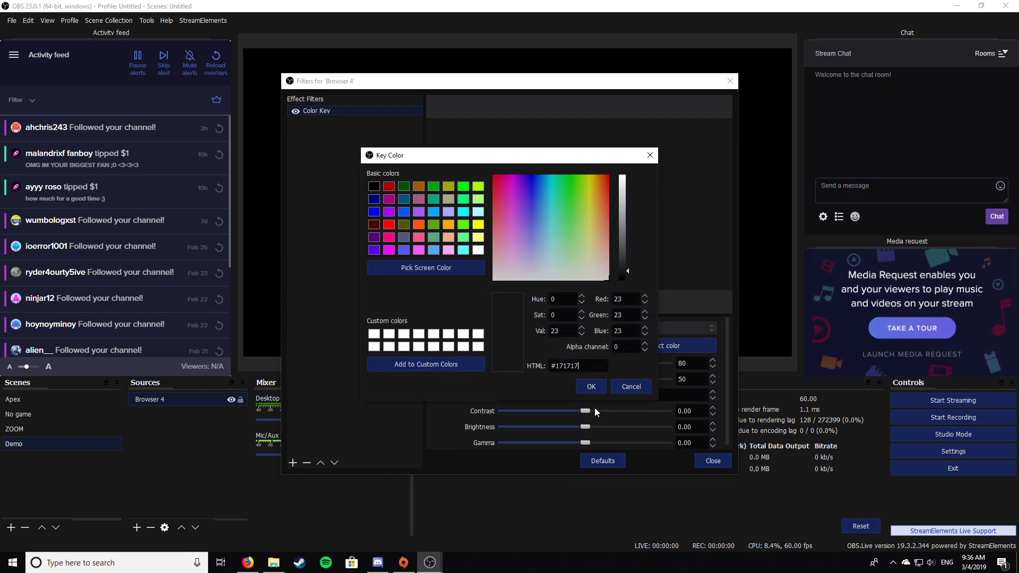
click(591, 387)
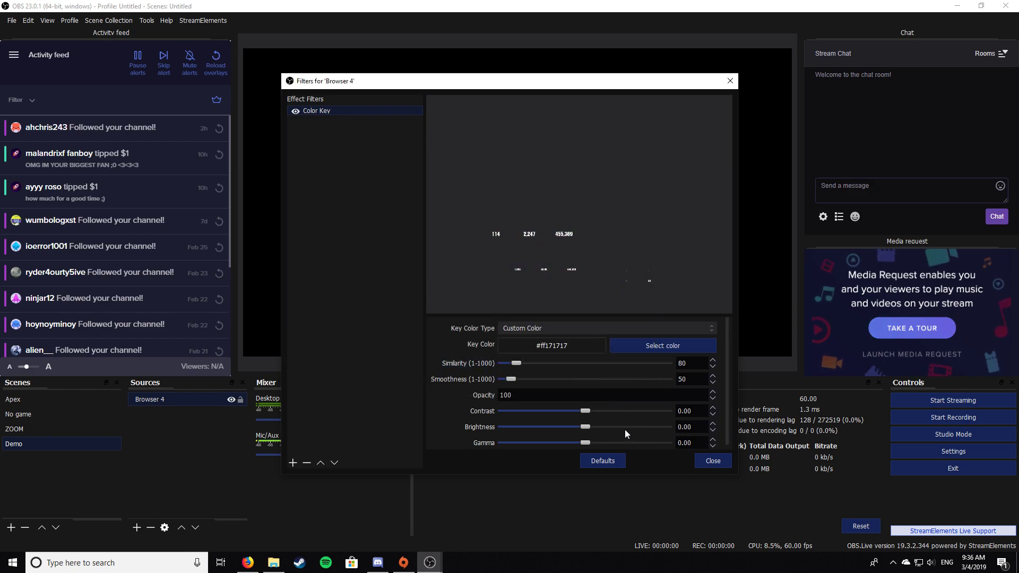
click(707, 459)
Move the 114 stat up and left, then copy and paste a duplicate of it
drag(380, 261, 318, 209)
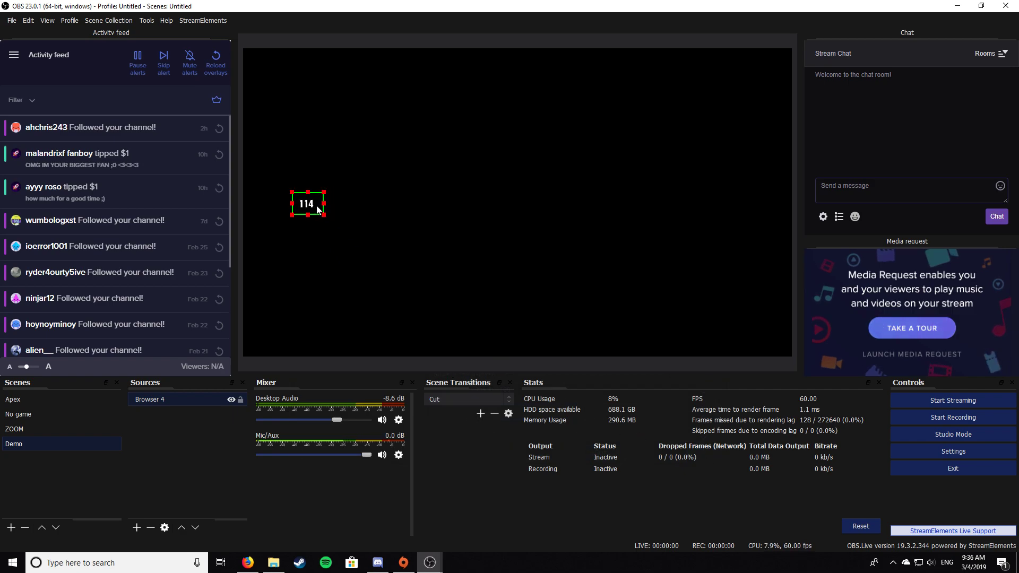
right_click(151, 399)
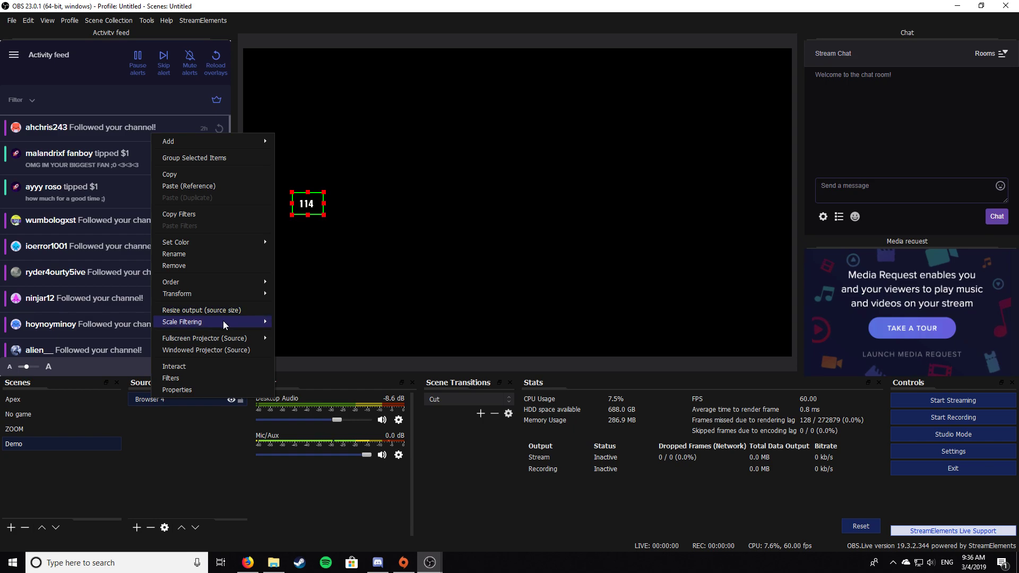
click(189, 177)
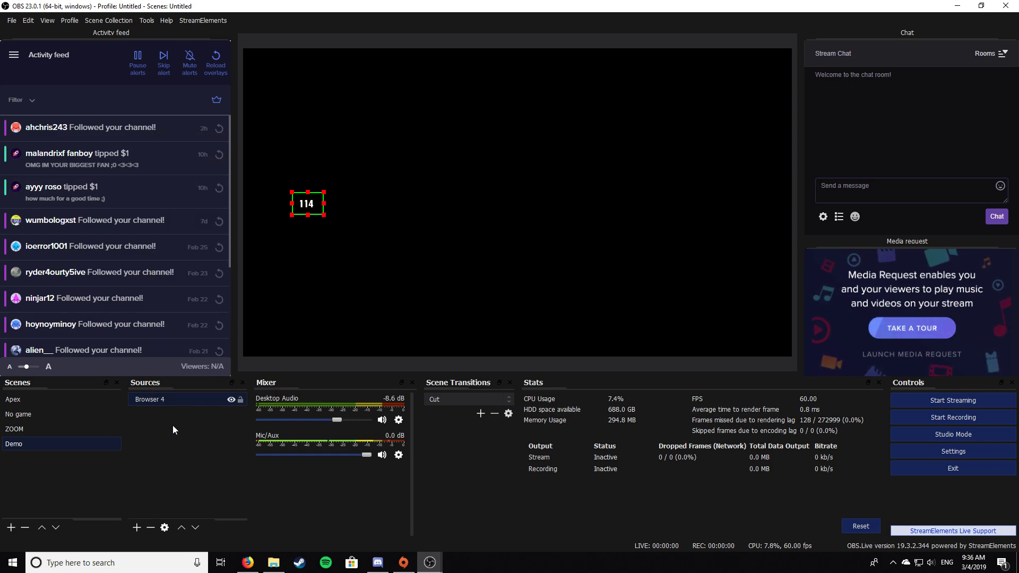
key(ctrl+v)
Crop the duplicate so it shows only the kills figure 2,247
key(super)
key(super)
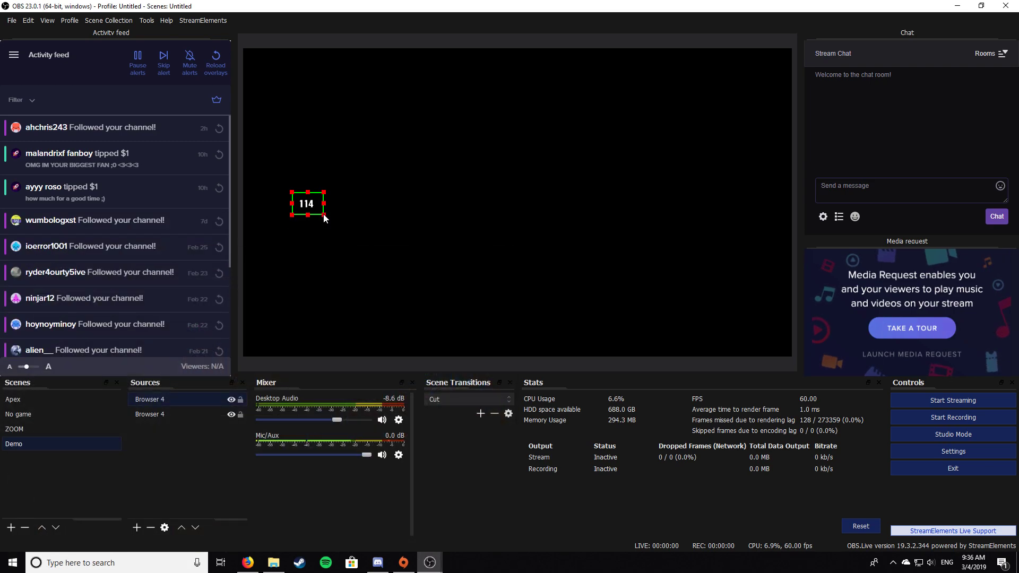
drag(323, 214, 412, 221)
drag(291, 223, 341, 217)
drag(413, 215, 384, 215)
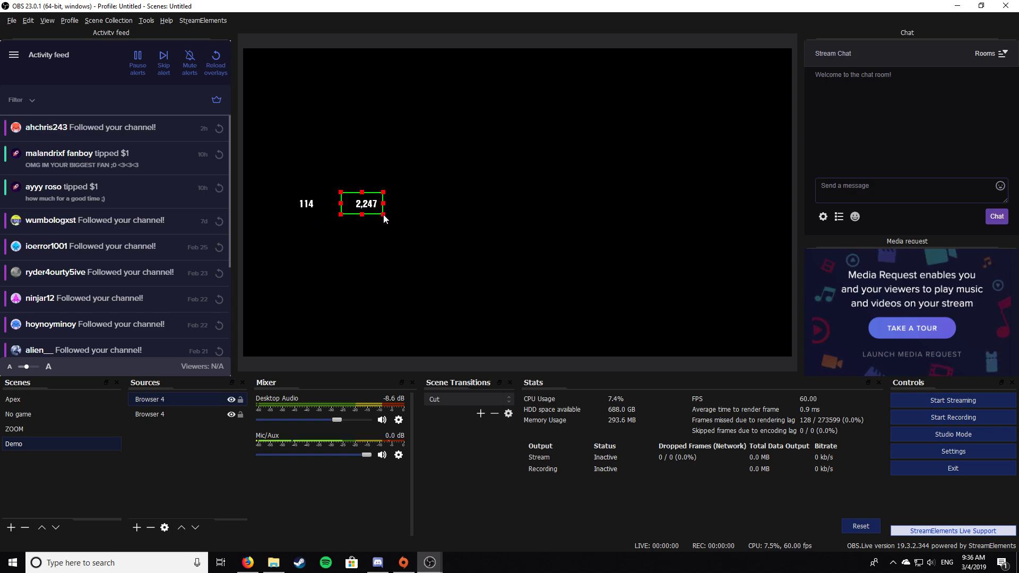
click(27, 399)
click(414, 167)
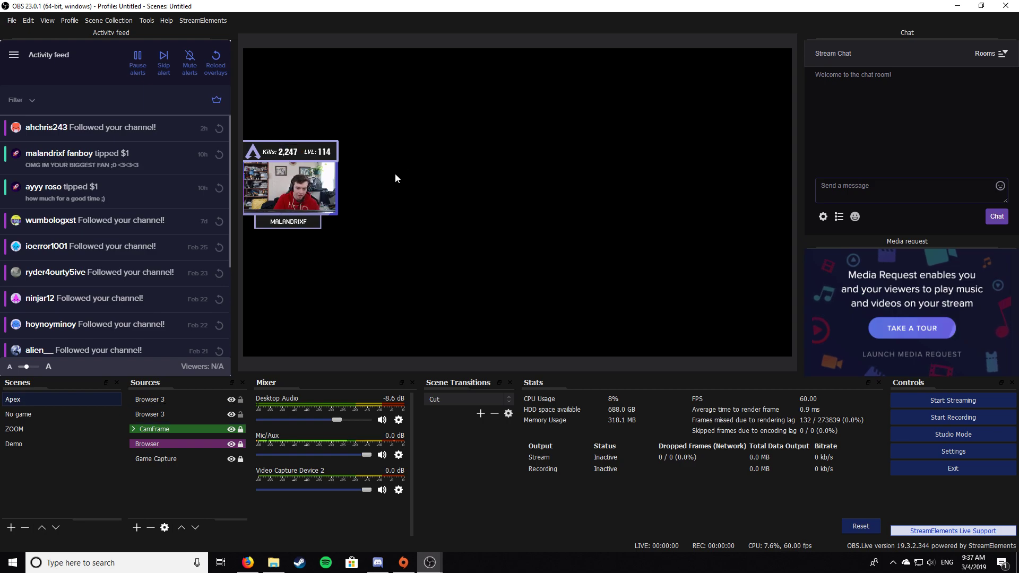